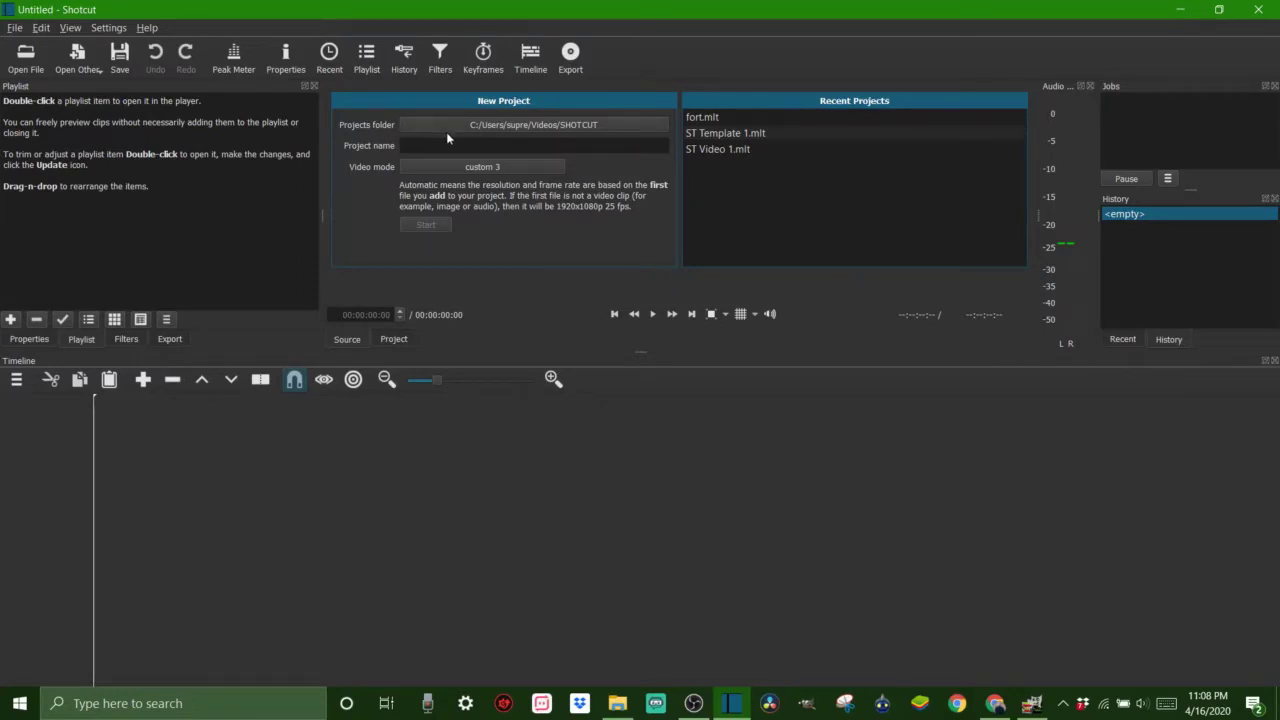
Step: Click into the Project name field on the New Project start screen
{"action": "left_click", "coordinate": [410, 146]}
Step: Open the recent project fort.mlt
{"action": "left_click", "coordinate": [707, 119]}
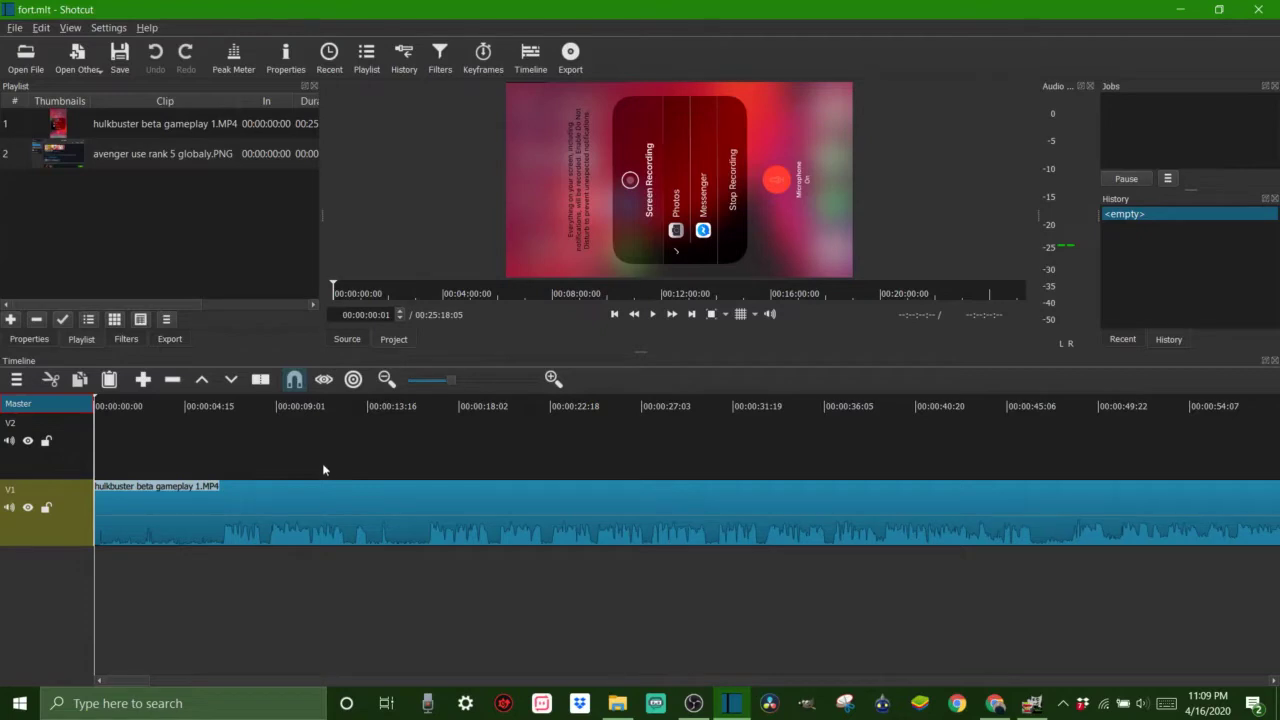
Step: Select the gameplay clip on V1 and park the playhead roughly four to six seconds in
{"action": "left_click", "coordinate": [334, 292]}
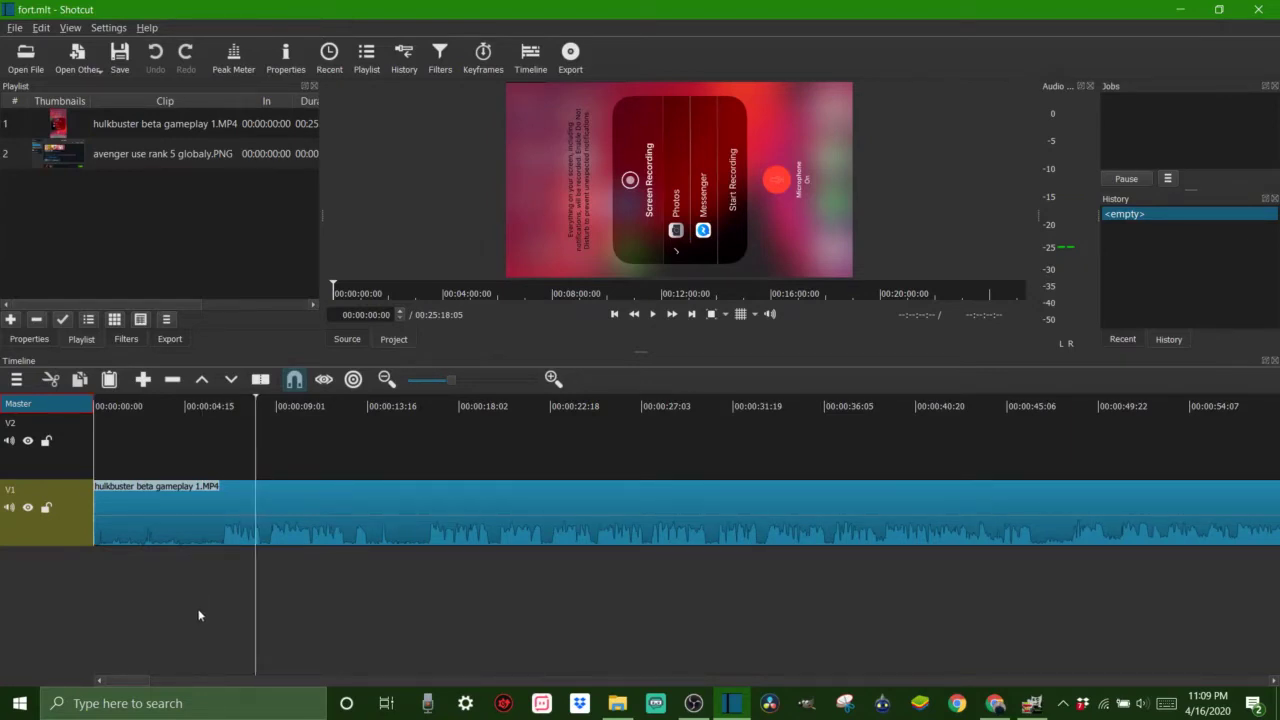
{"action": "left_click", "coordinate": [80, 568]}
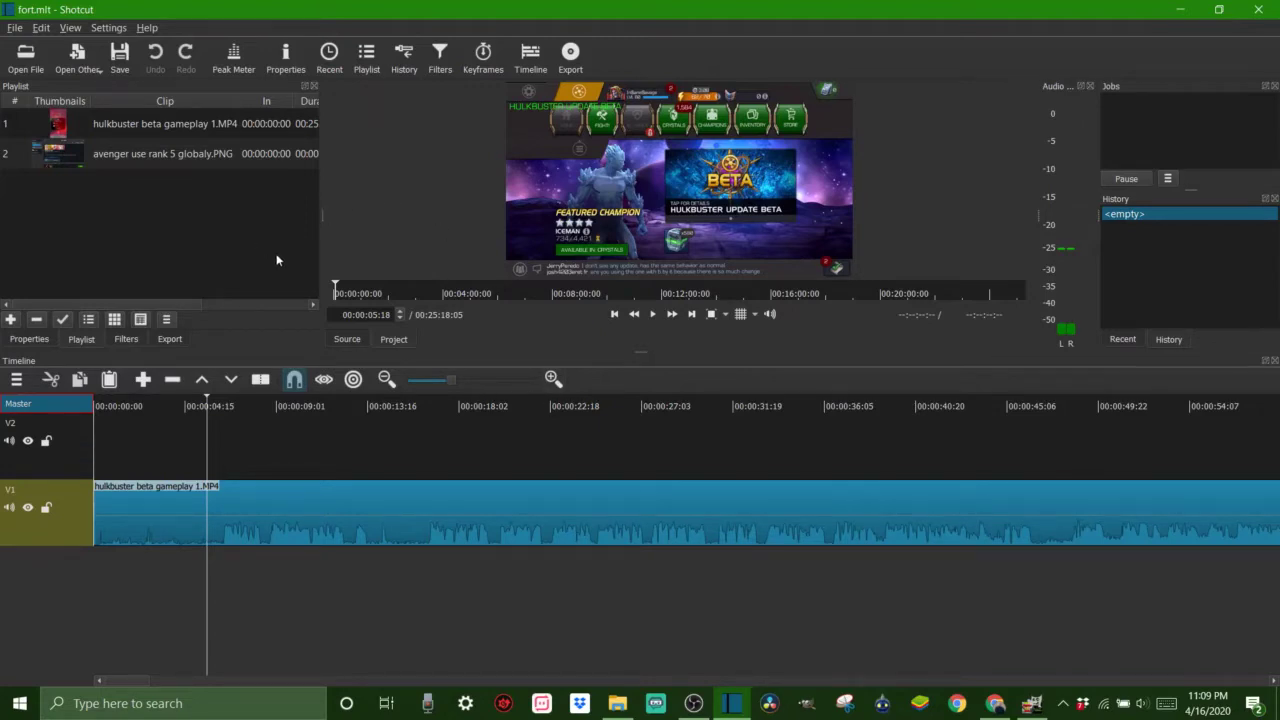
{"action": "left_click", "coordinate": [203, 571]}
{"action": "left_click_drag", "start_coordinate": [200, 567], "coordinate": [212, 564]}
{"action": "left_click", "coordinate": [190, 520]}
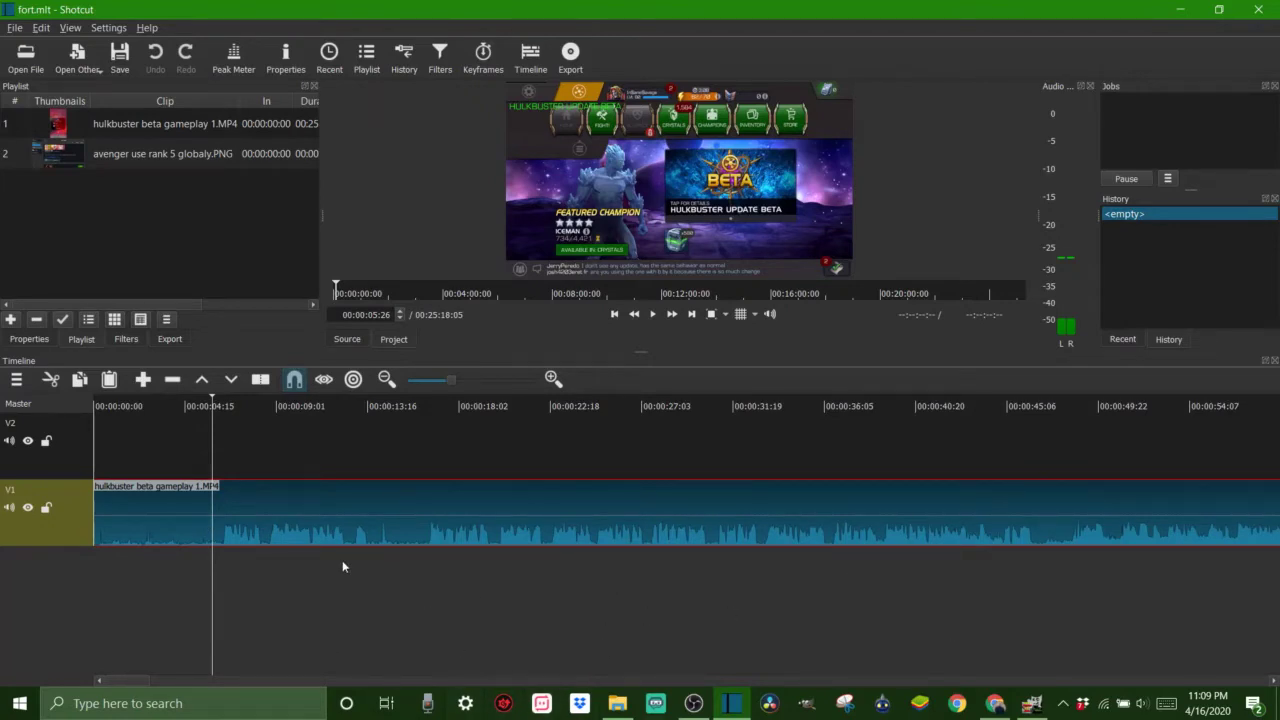
{"action": "left_click_drag", "start_coordinate": [342, 560], "coordinate": [536, 588]}
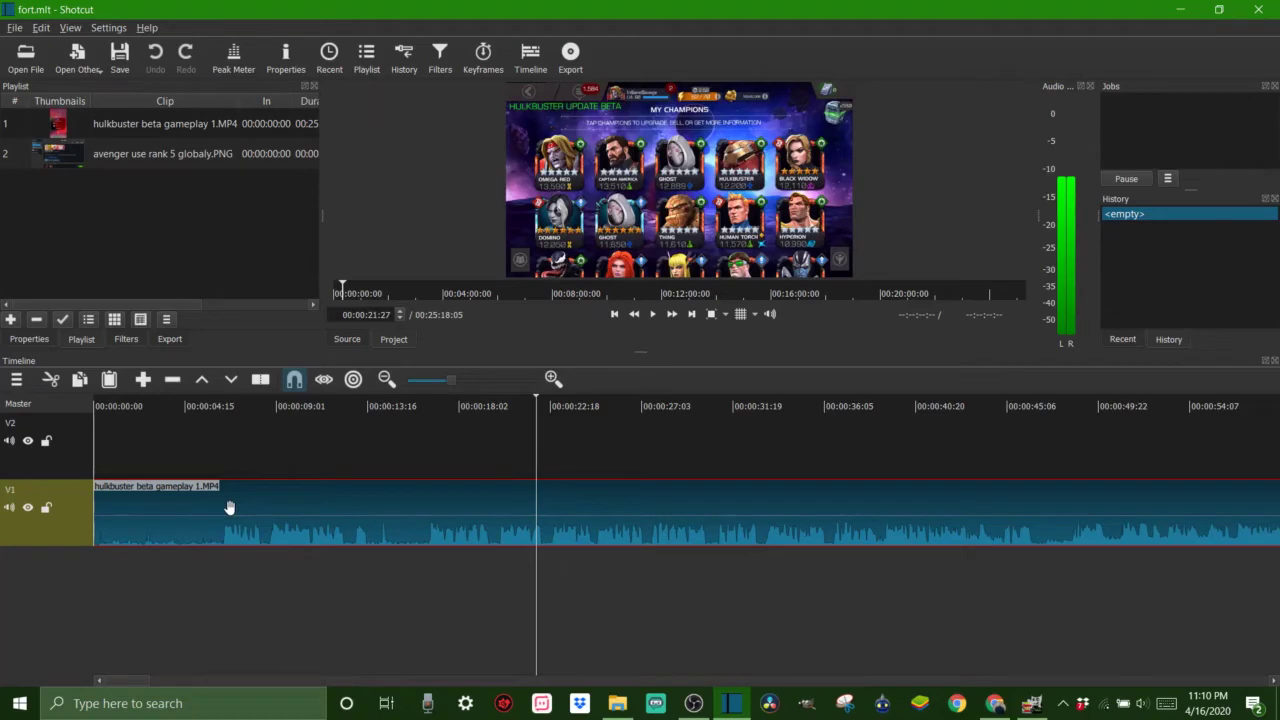
{"action": "left_click_drag", "start_coordinate": [230, 598], "coordinate": [217, 595]}
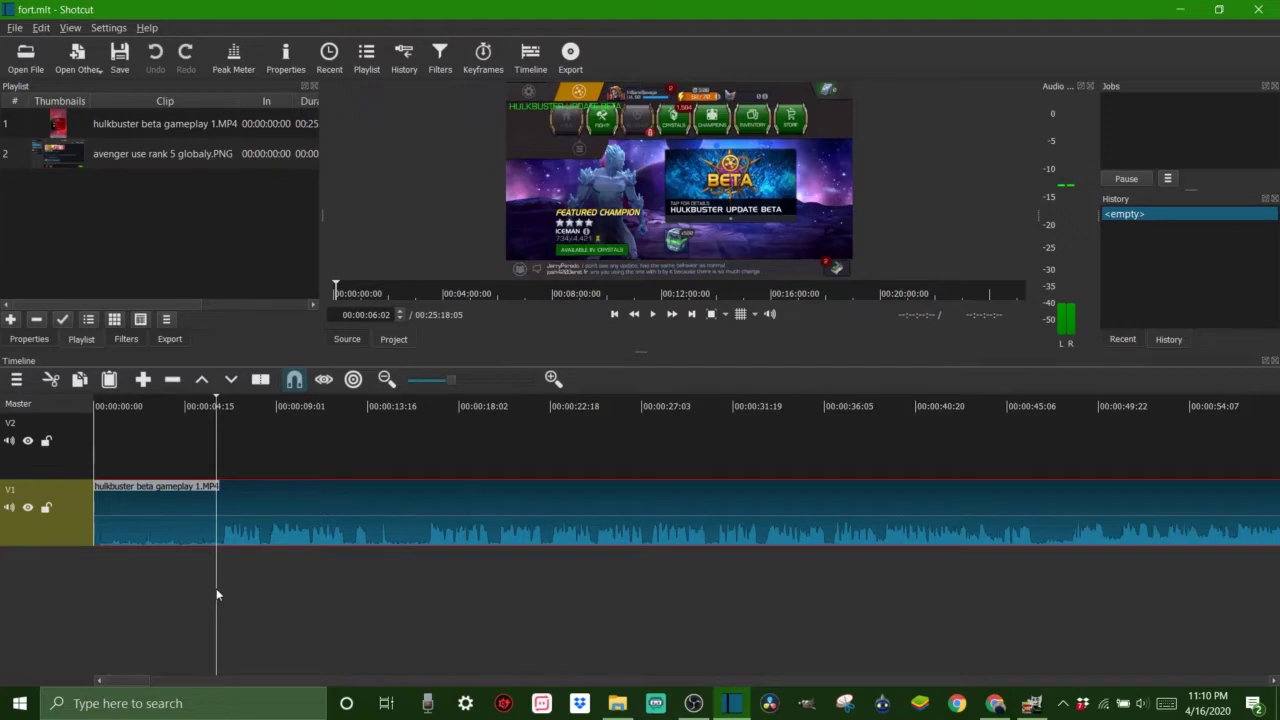
Step: Split the gameplay clip at the playhead and remove the opening piece, leaving a 00:25:12:03 clip
{"action": "key", "text": "s"}
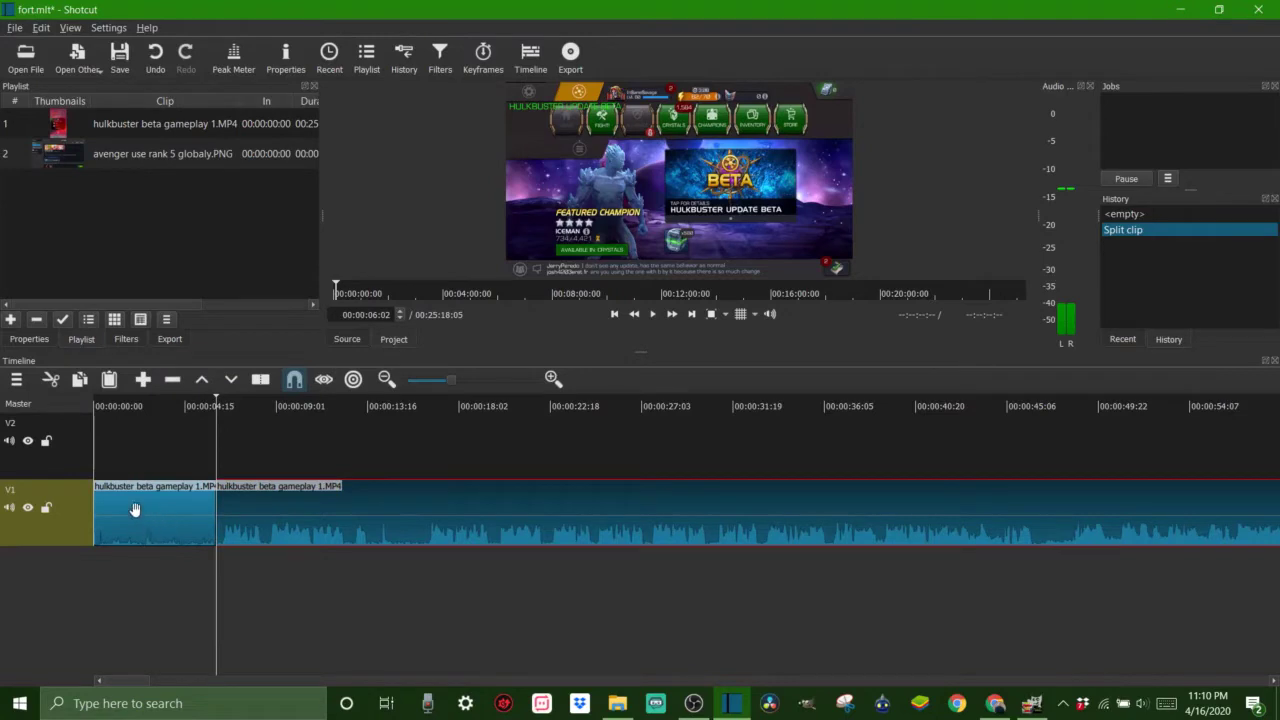
{"action": "right_click", "coordinate": [135, 509]}
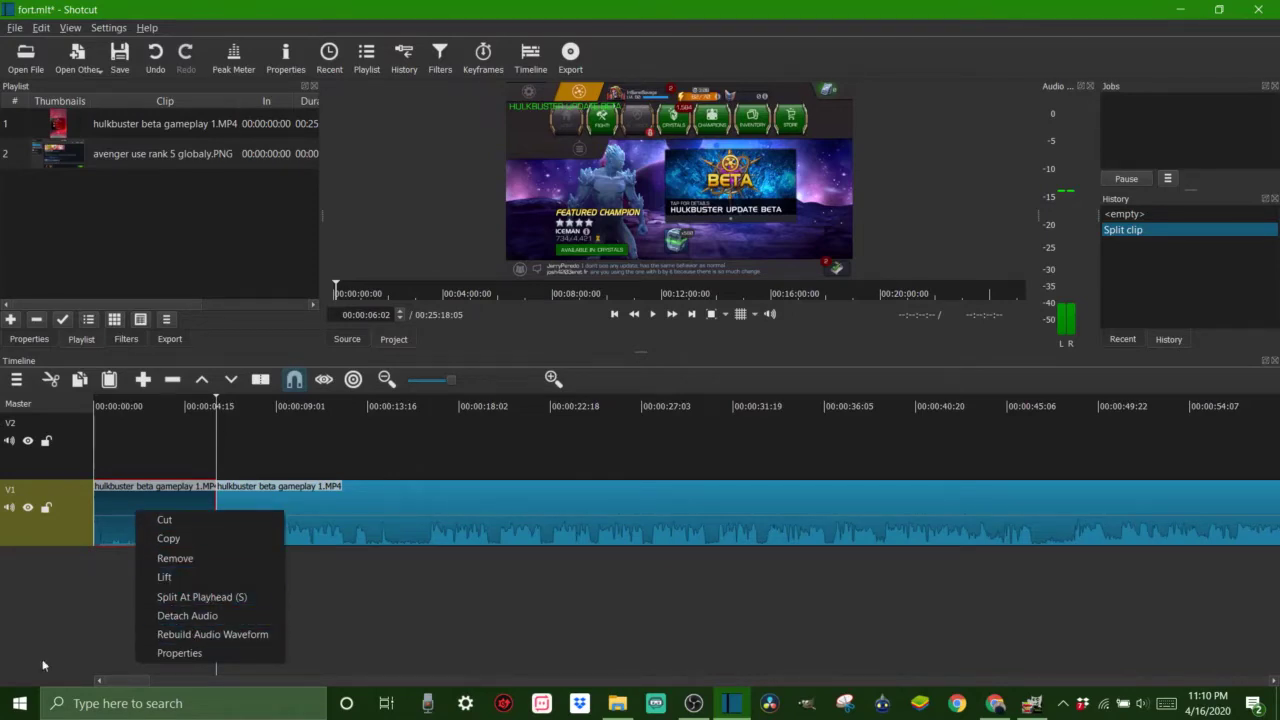
{"action": "left_click", "coordinate": [195, 557]}
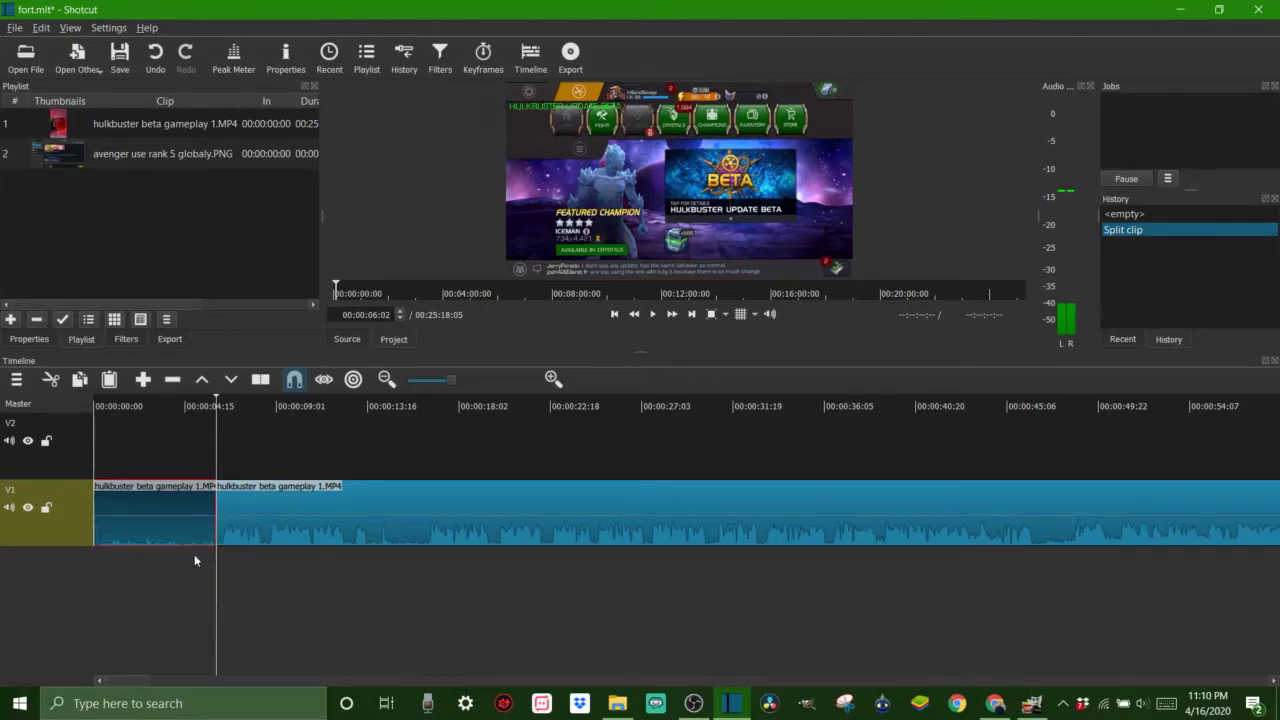
{"action": "left_click", "coordinate": [115, 603]}
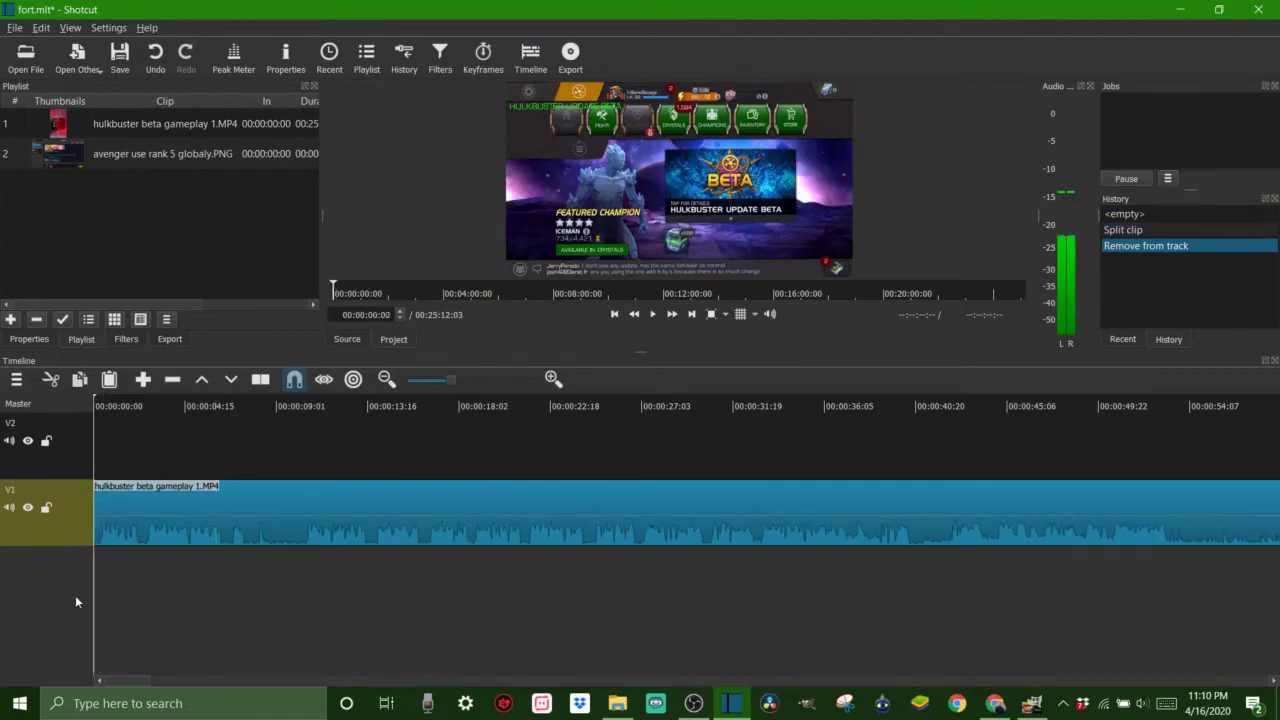
Step: Split the gameplay clip at 00:00:07:27 and again at 00:00:10:06
{"action": "left_click_drag", "start_coordinate": [232, 580], "coordinate": [253, 580]}
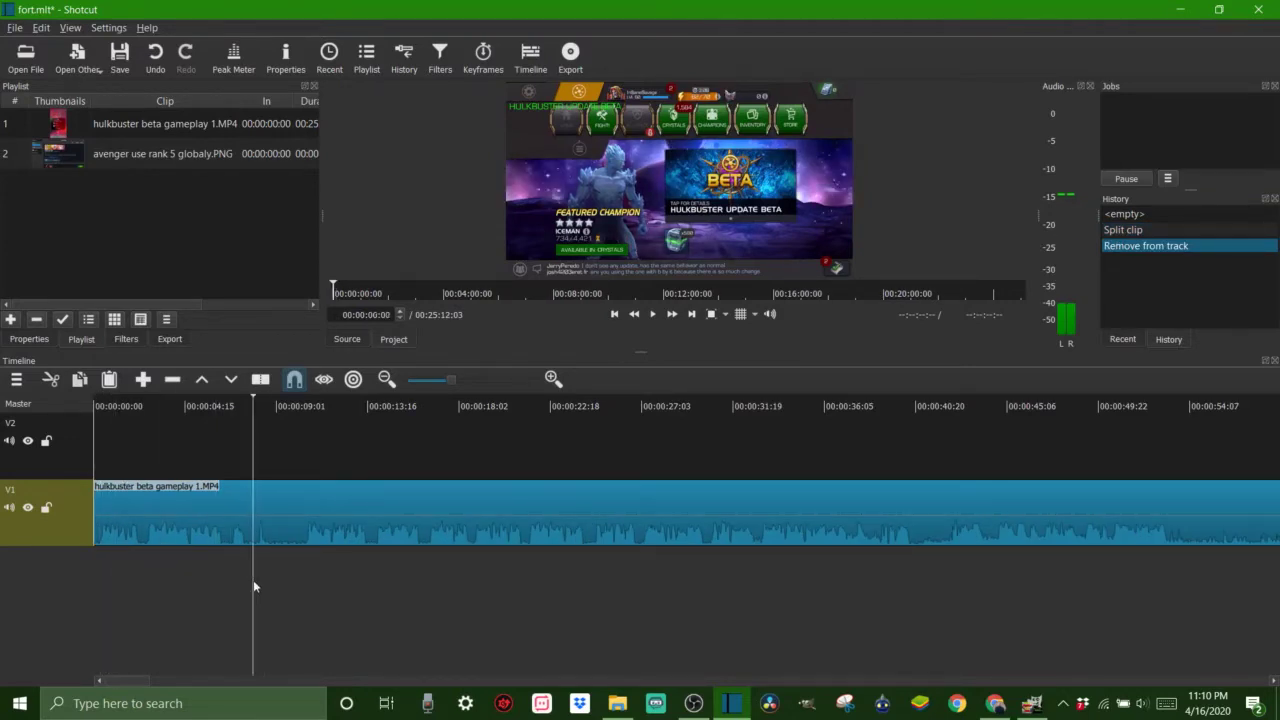
{"action": "left_click", "coordinate": [276, 531]}
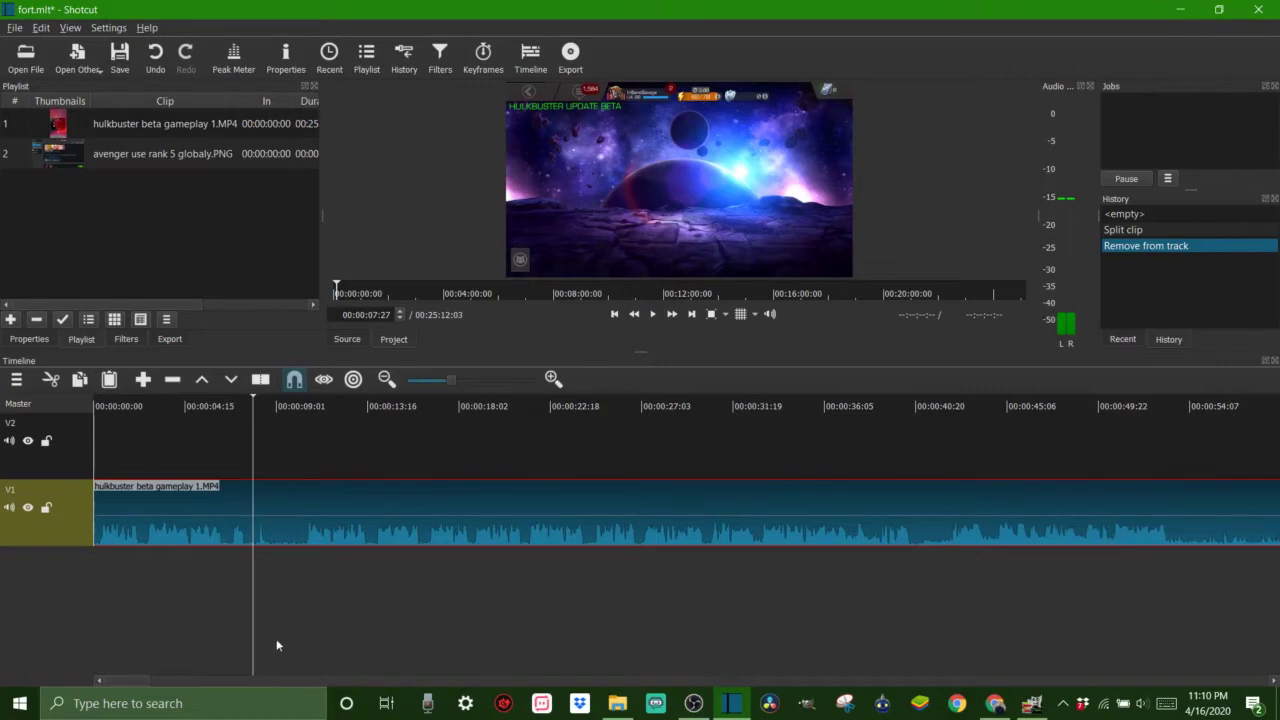
{"action": "key", "text": "s"}
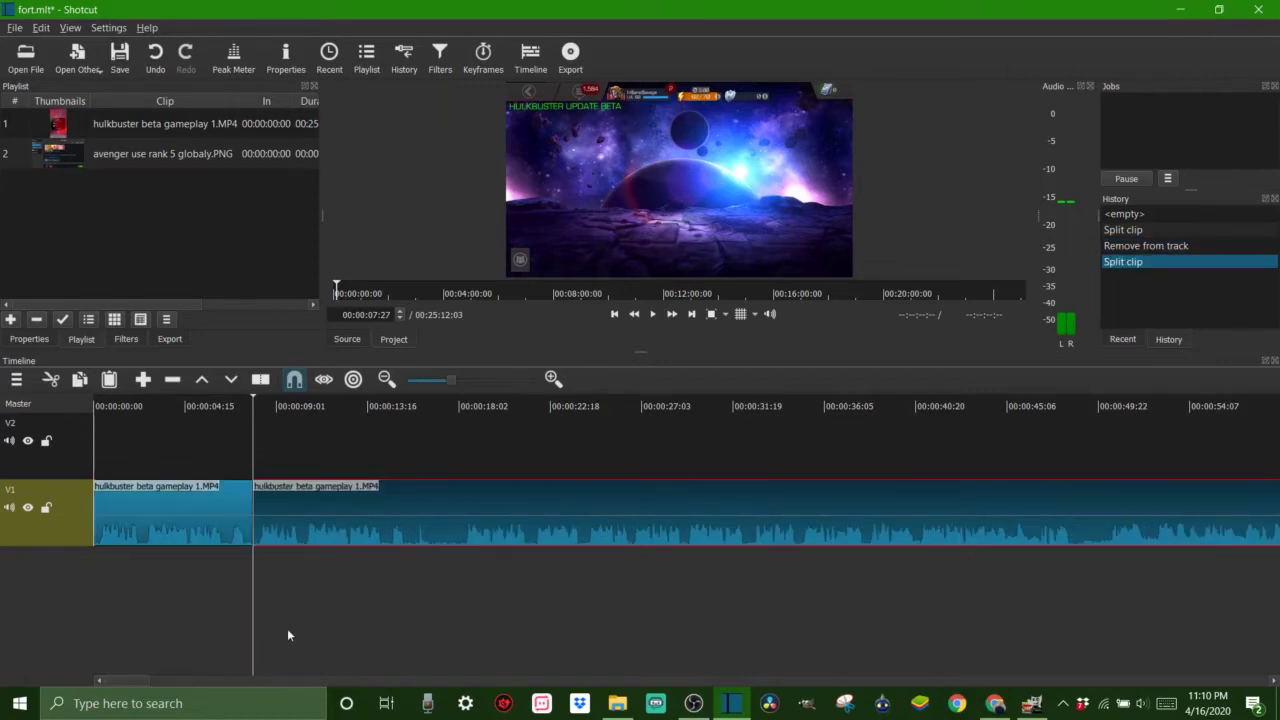
{"action": "left_click", "coordinate": [300, 573]}
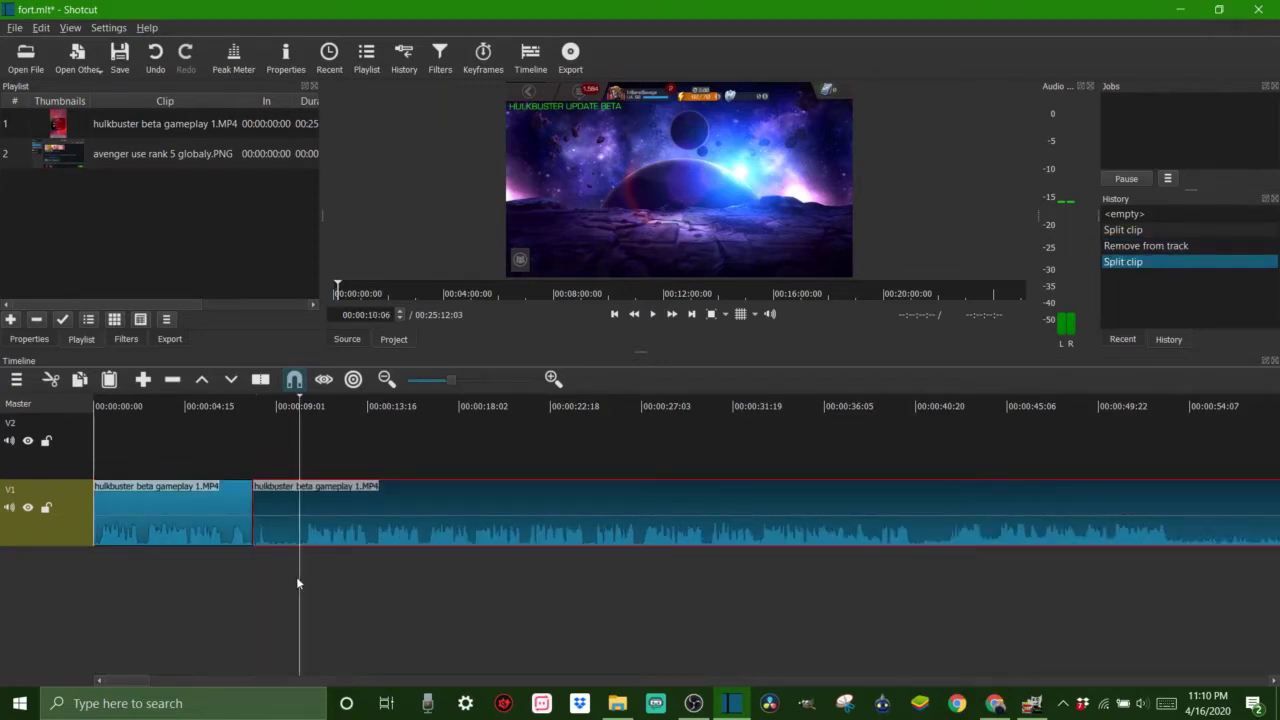
{"action": "key", "text": "s"}
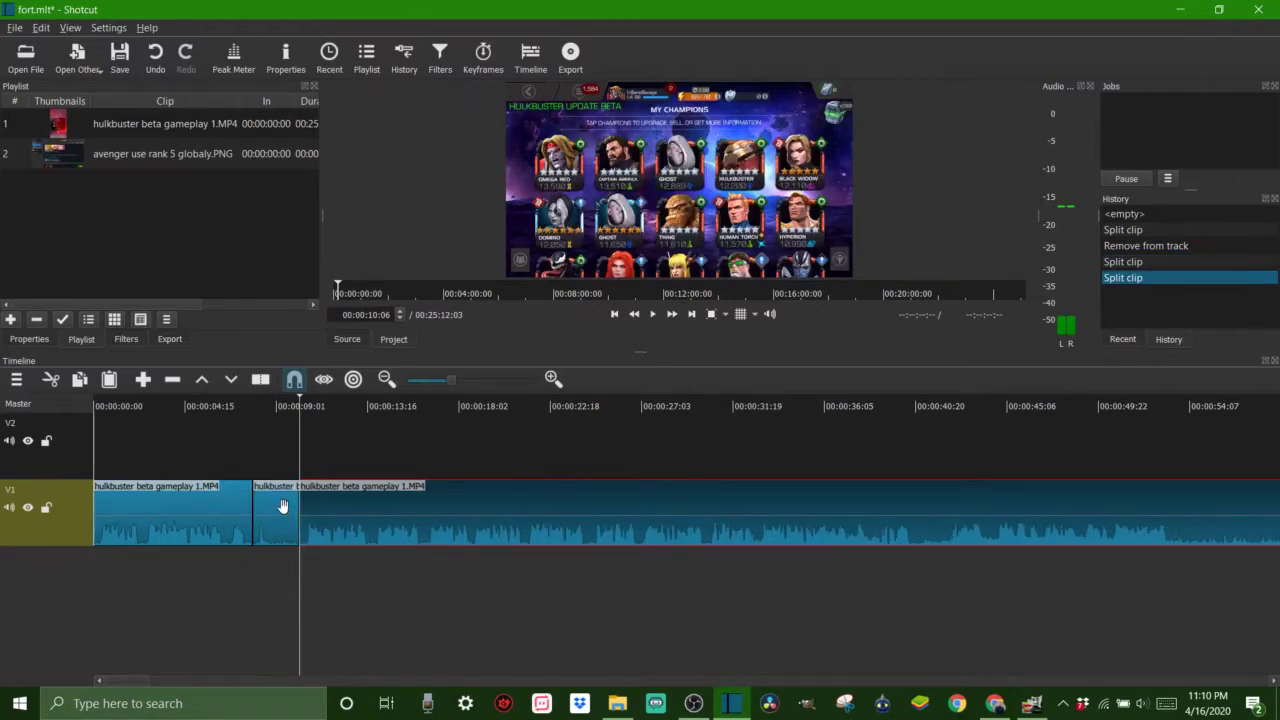
Step: Ripple-delete the short middle piece so the two remaining pieces butt together
{"action": "right_click", "coordinate": [283, 506]}
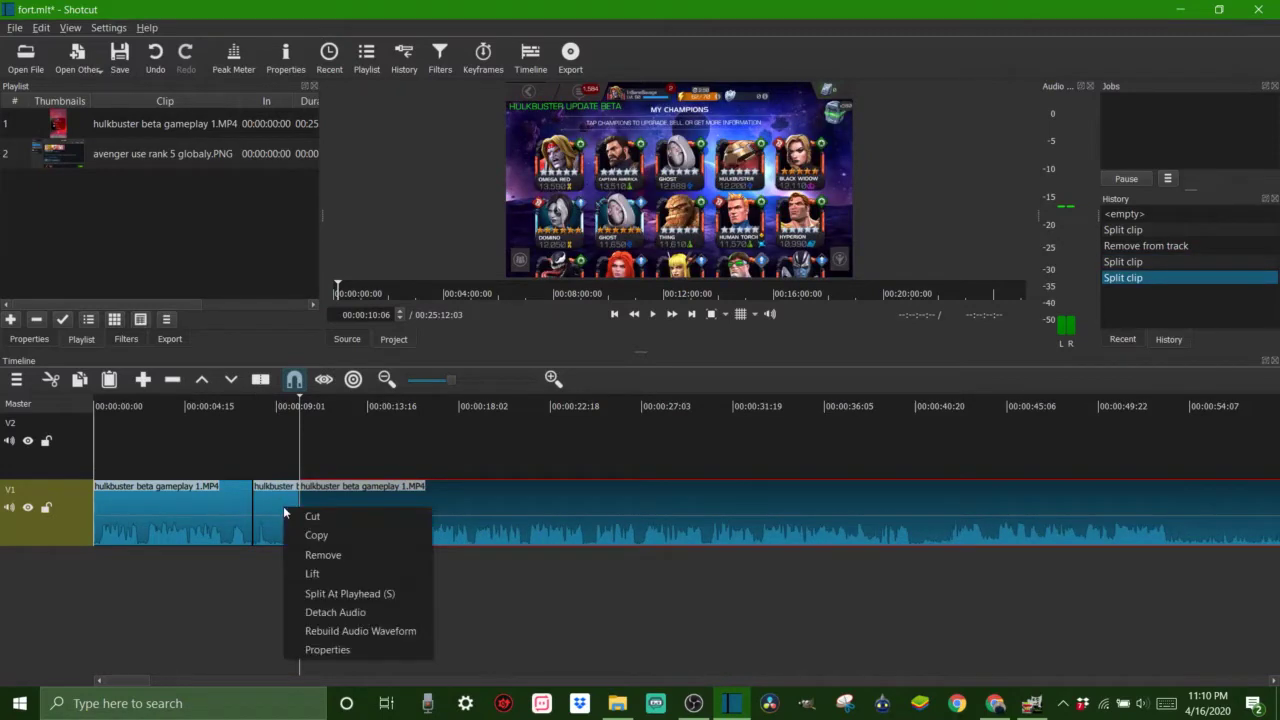
{"action": "key", "text": "Escape"}
{"action": "key", "text": "x"}
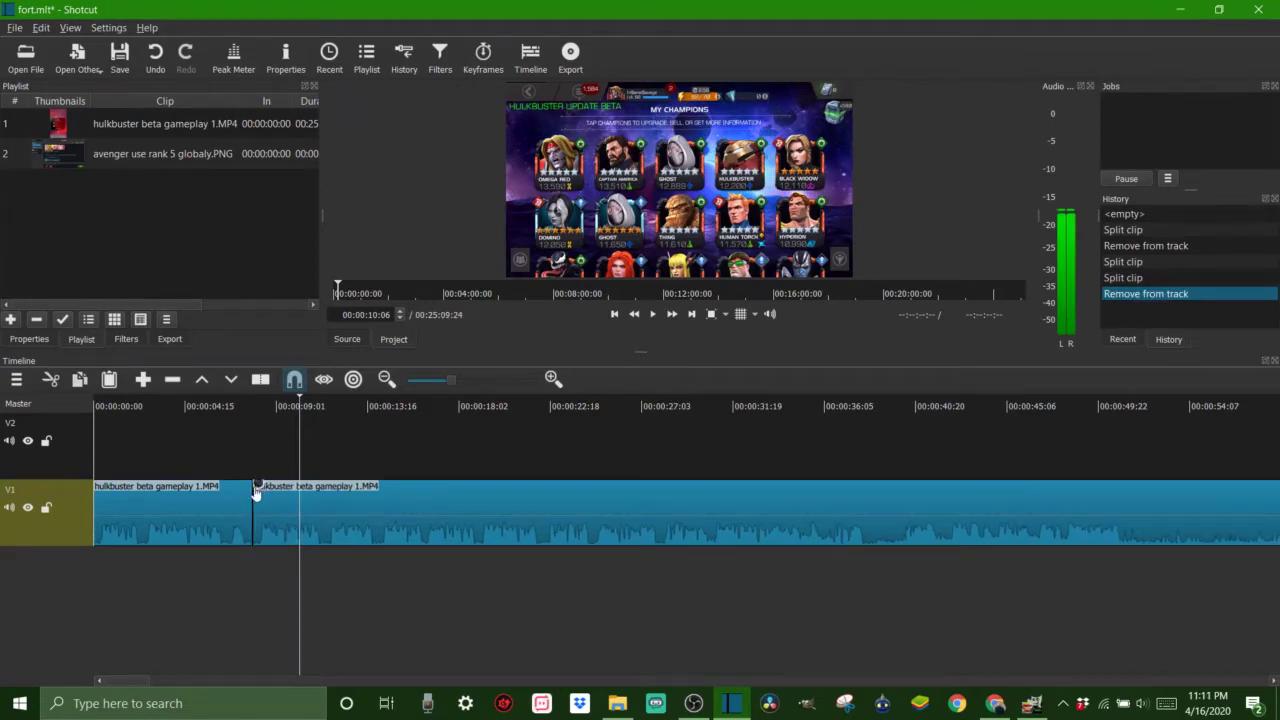
{"action": "left_click_drag", "start_coordinate": [407, 491], "coordinate": [405, 521]}
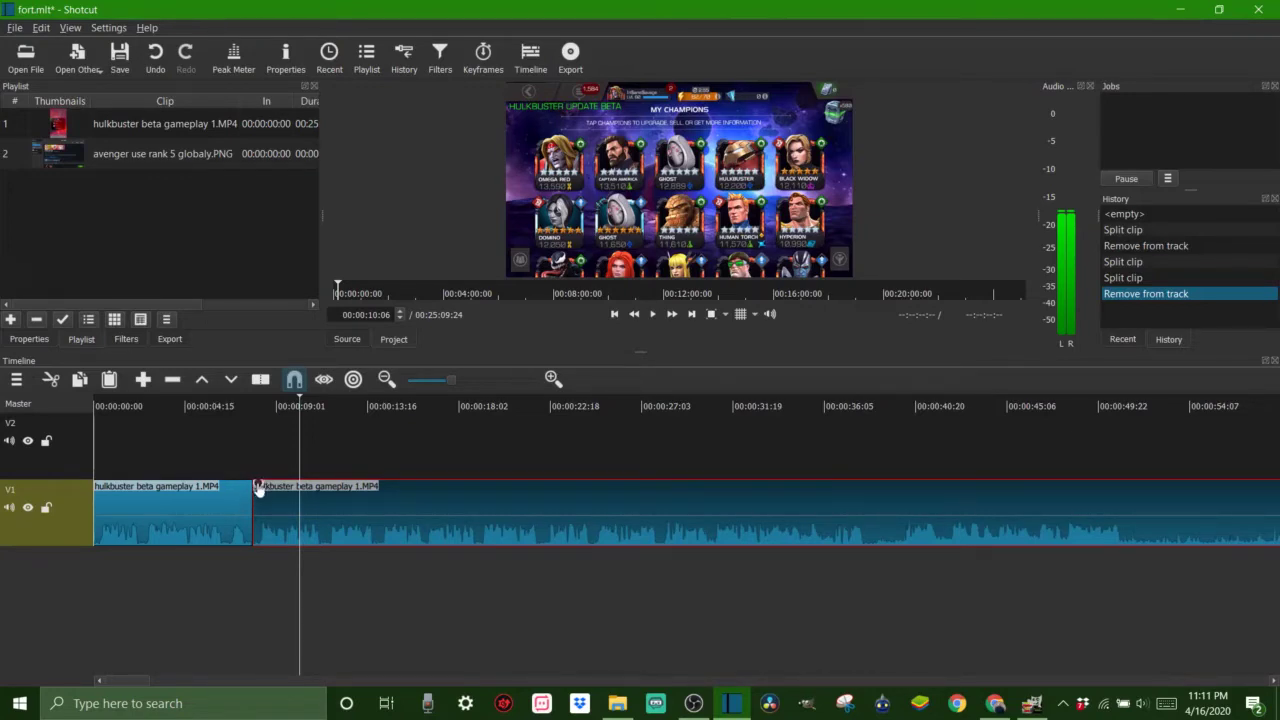
Step: Add a fade-in to the second piece's start and a fade-out to the first piece's end
{"action": "left_click_drag", "start_coordinate": [258, 487], "coordinate": [283, 500]}
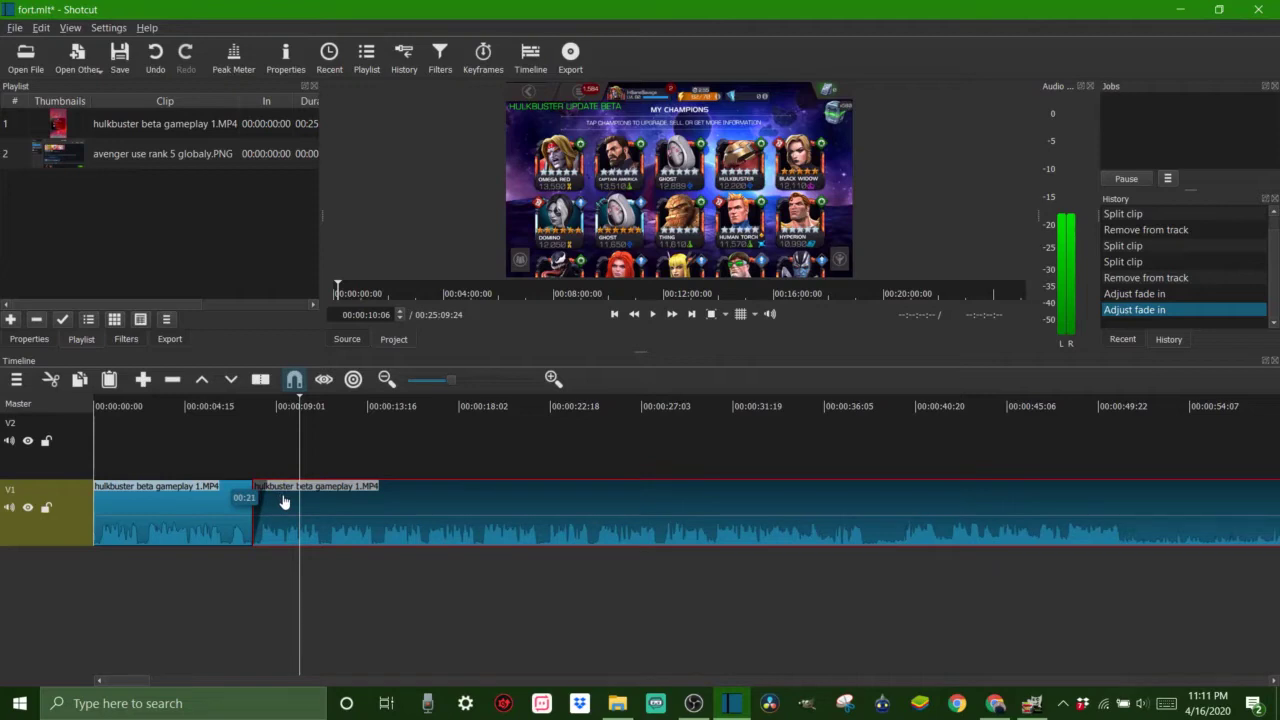
{"action": "mouse_move", "coordinate": [284, 502]}
{"action": "left_mouse_down"}
{"action": "mouse_move", "coordinate": [389, 531]}
{"action": "mouse_move", "coordinate": [268, 495]}
{"action": "mouse_move", "coordinate": [290, 501]}
{"action": "left_mouse_up"}
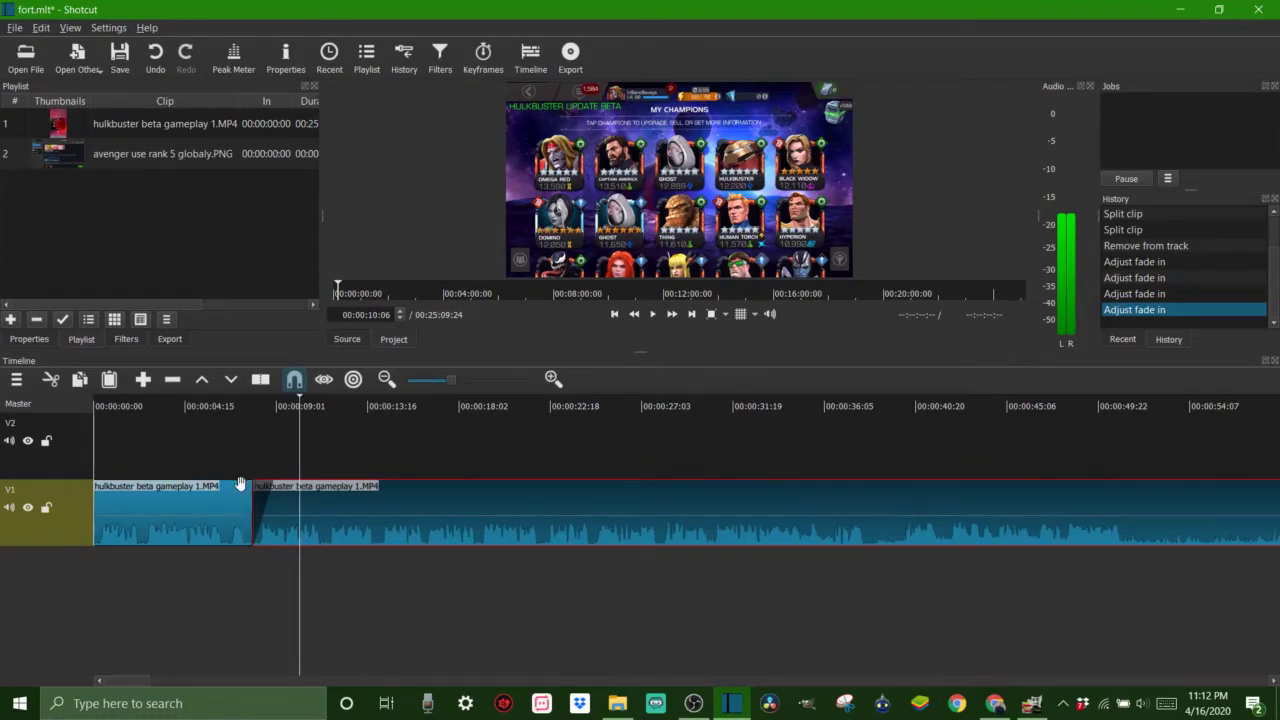
{"action": "left_click_drag", "start_coordinate": [247, 488], "coordinate": [212, 503]}
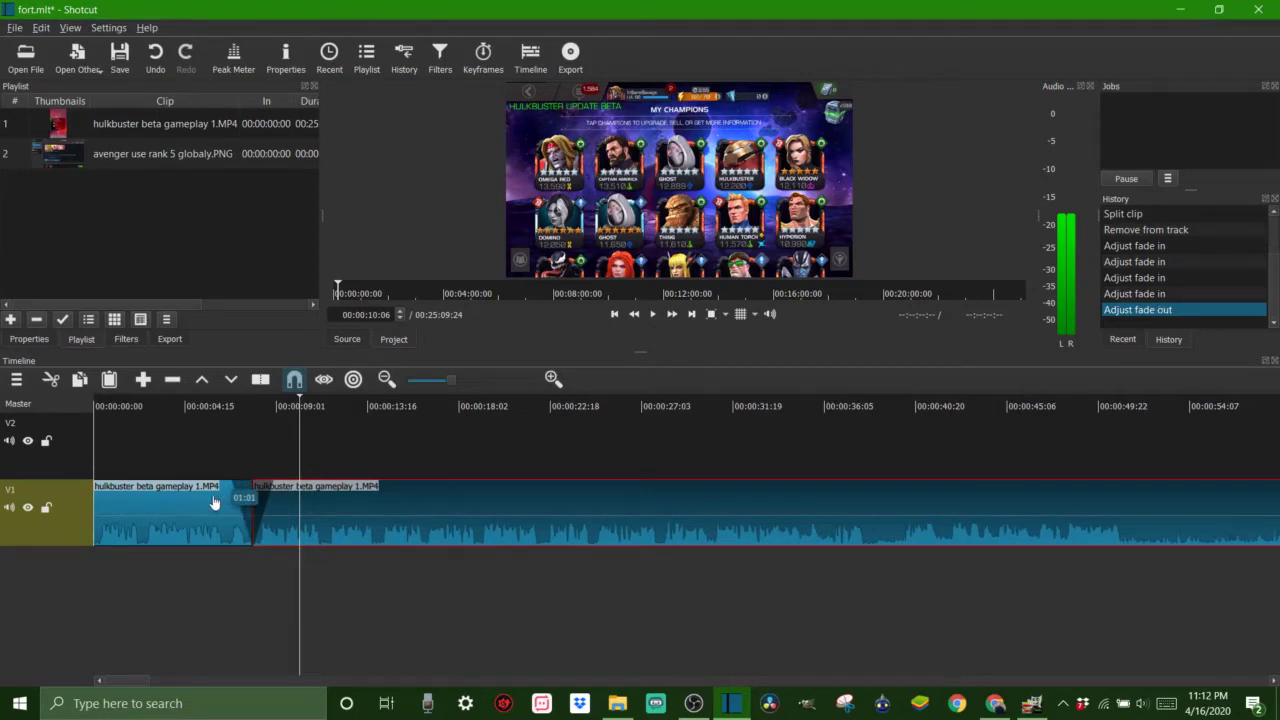
{"action": "left_click_drag", "start_coordinate": [213, 502], "coordinate": [215, 503]}
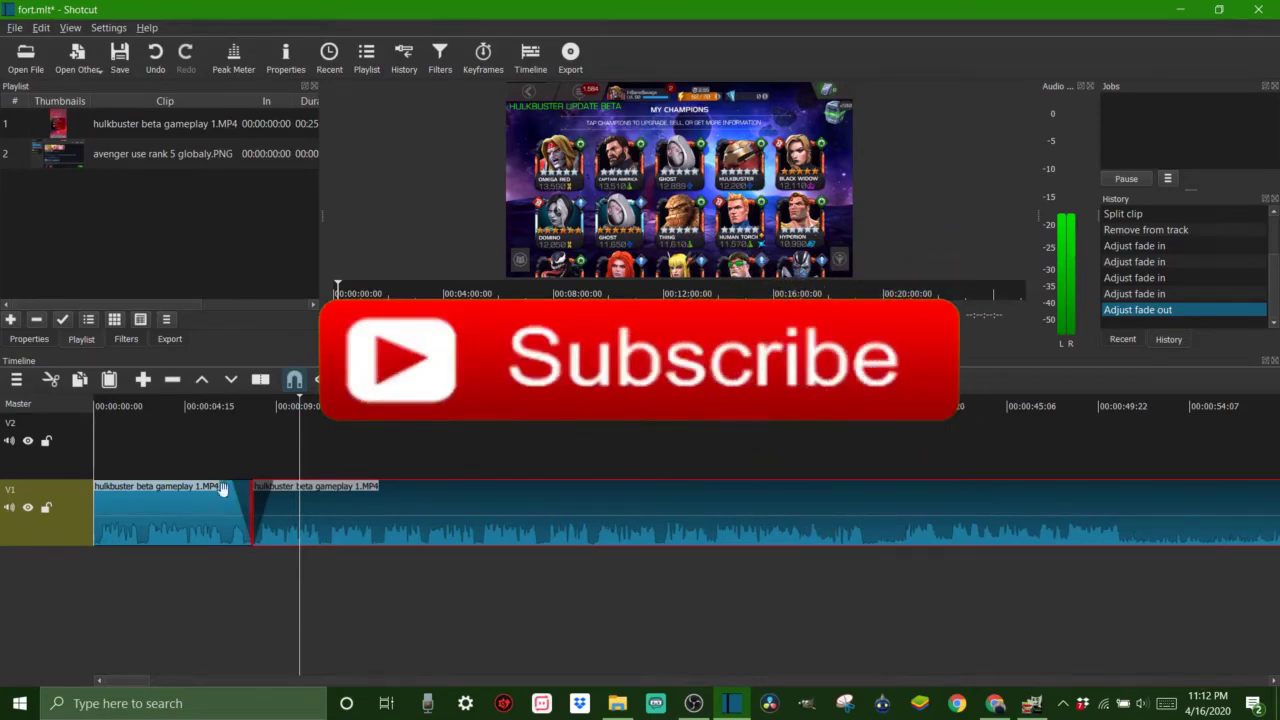
{"action": "left_click", "coordinate": [216, 608]}
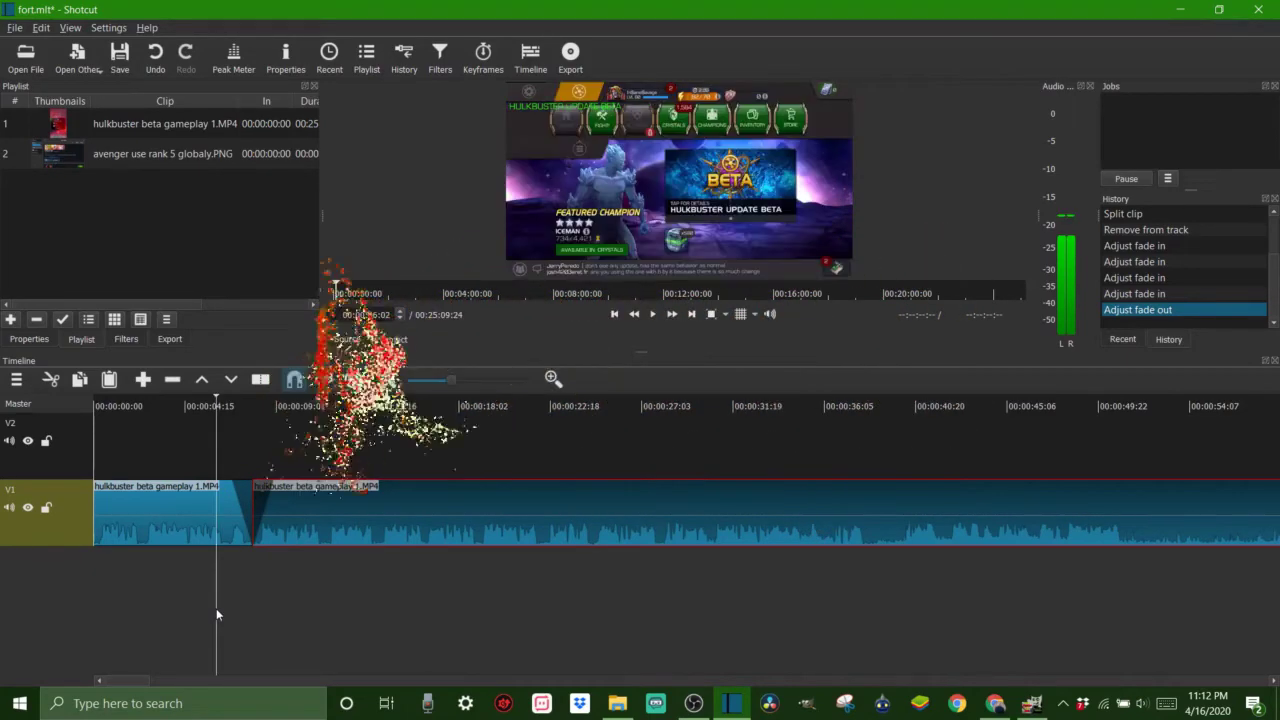
{"action": "left_click_drag", "start_coordinate": [217, 610], "coordinate": [221, 611]}
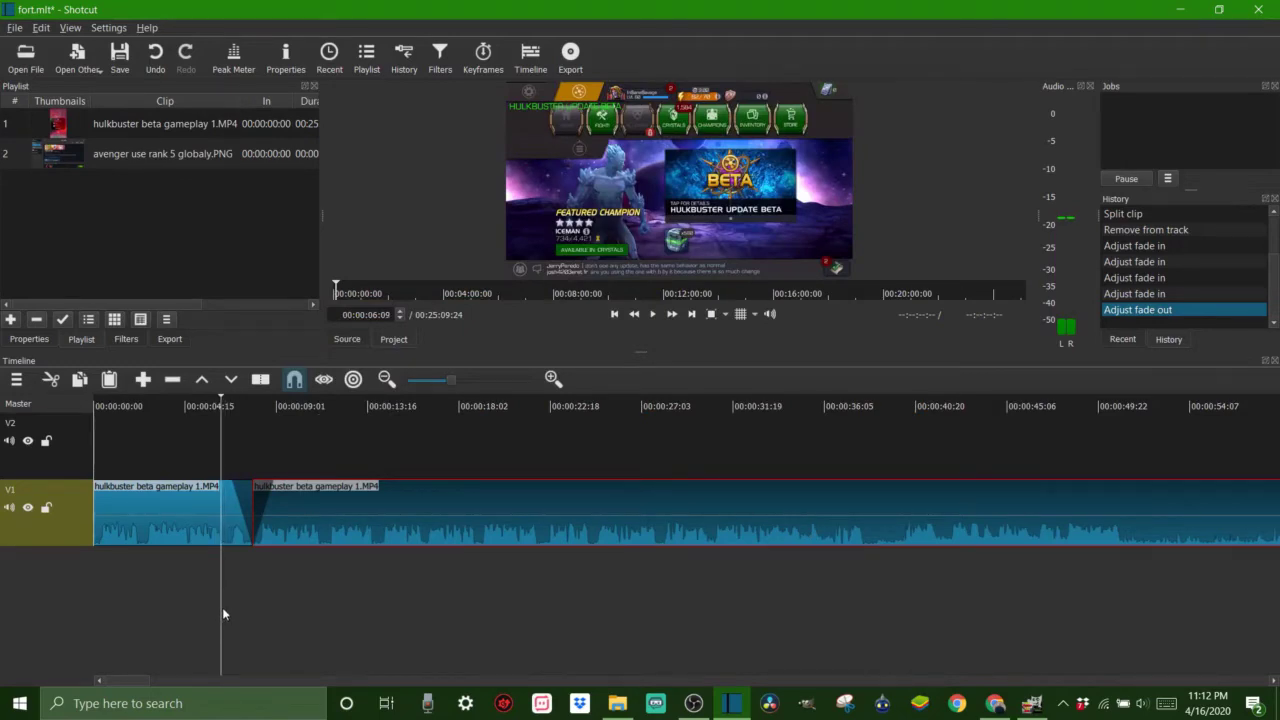
{"action": "key", "text": "XF86AudioLowerVolume"}
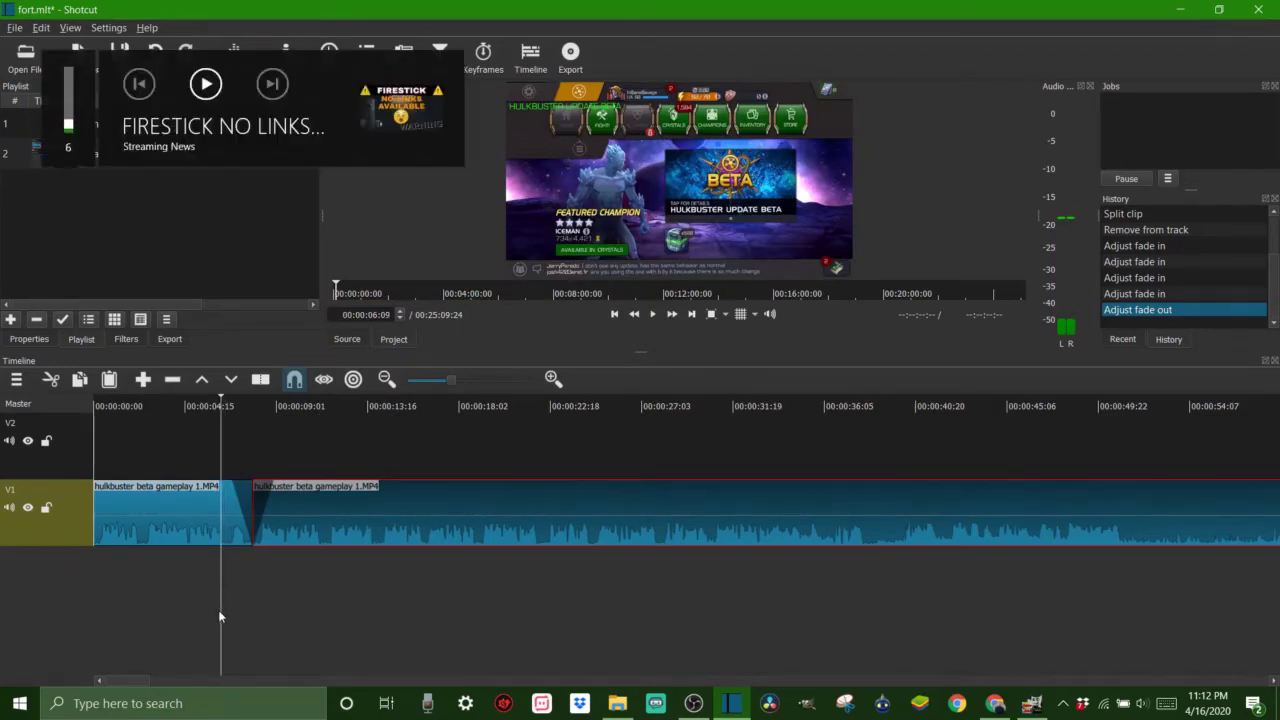
{"action": "left_click", "coordinate": [228, 584]}
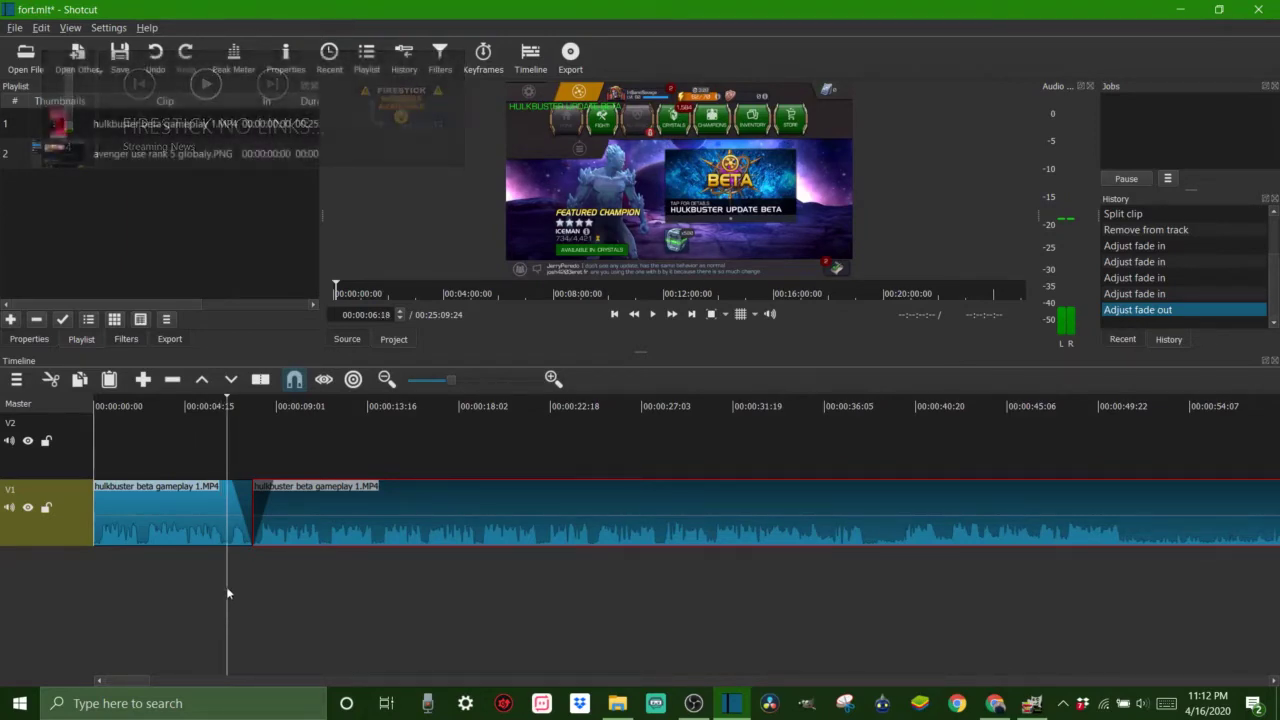
{"action": "key", "text": "space"}
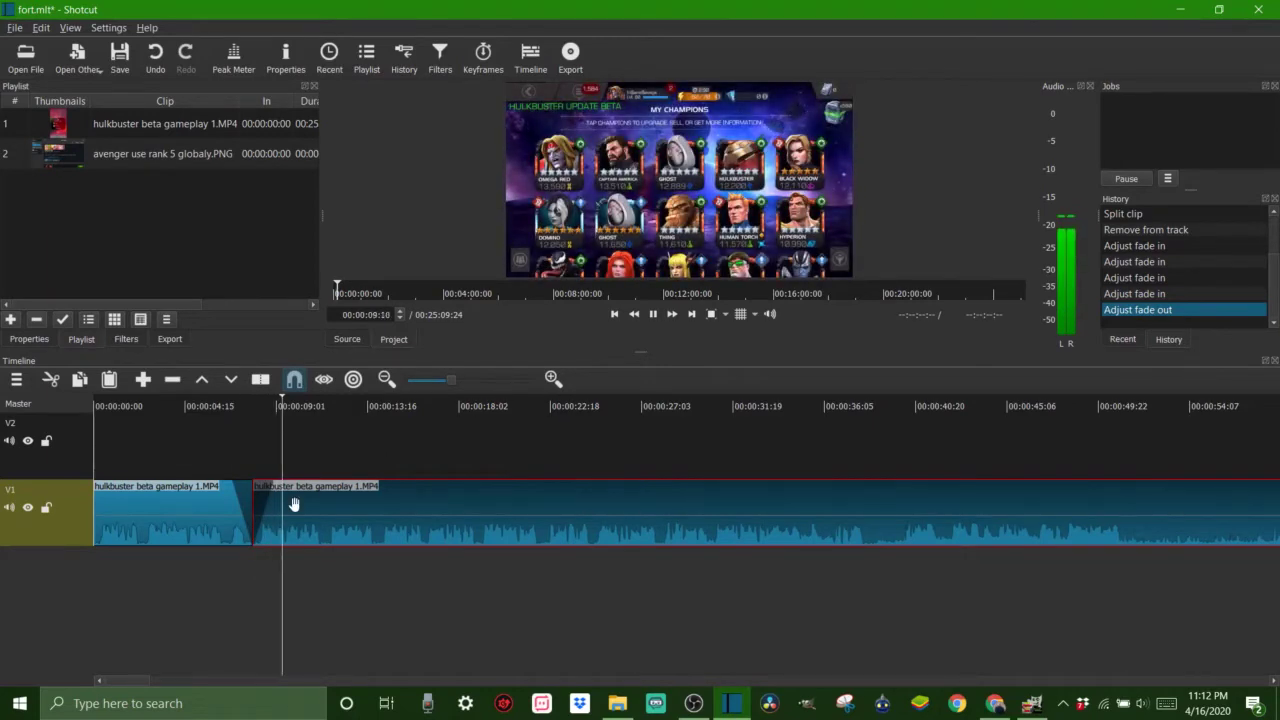
{"action": "key", "text": "space"}
{"action": "left_click", "coordinate": [222, 618]}
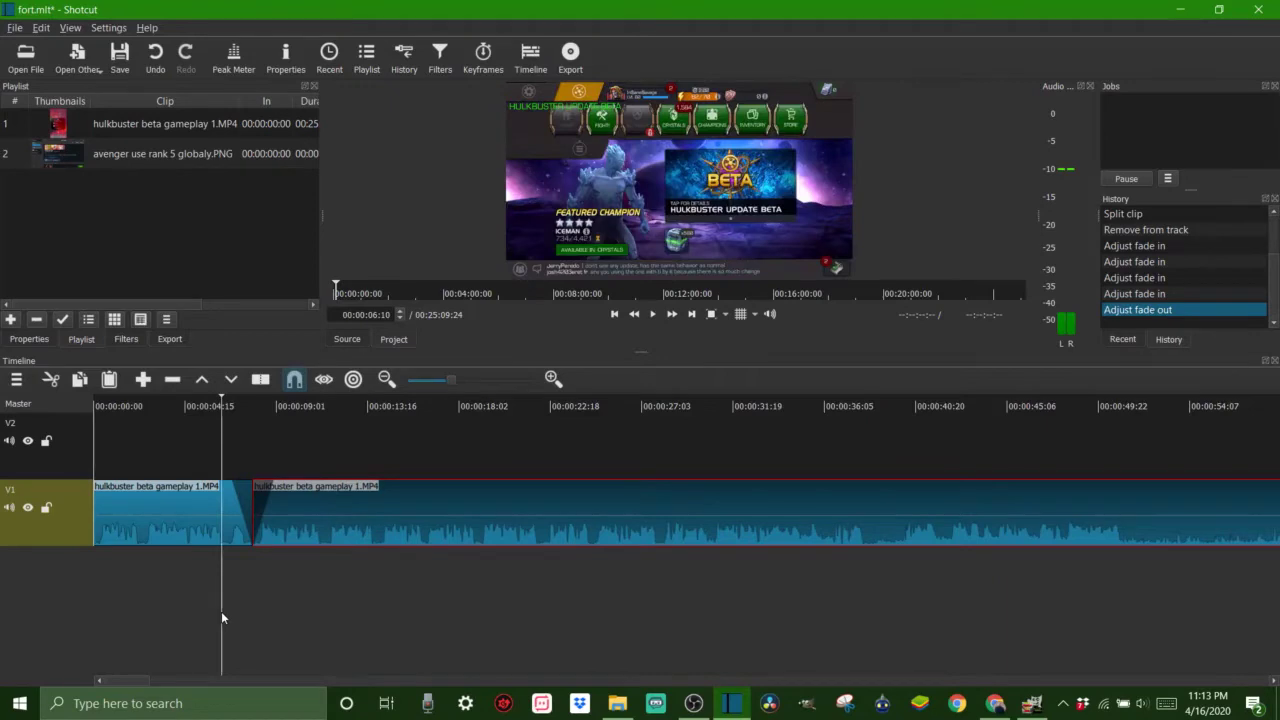
{"action": "key", "text": "space"}
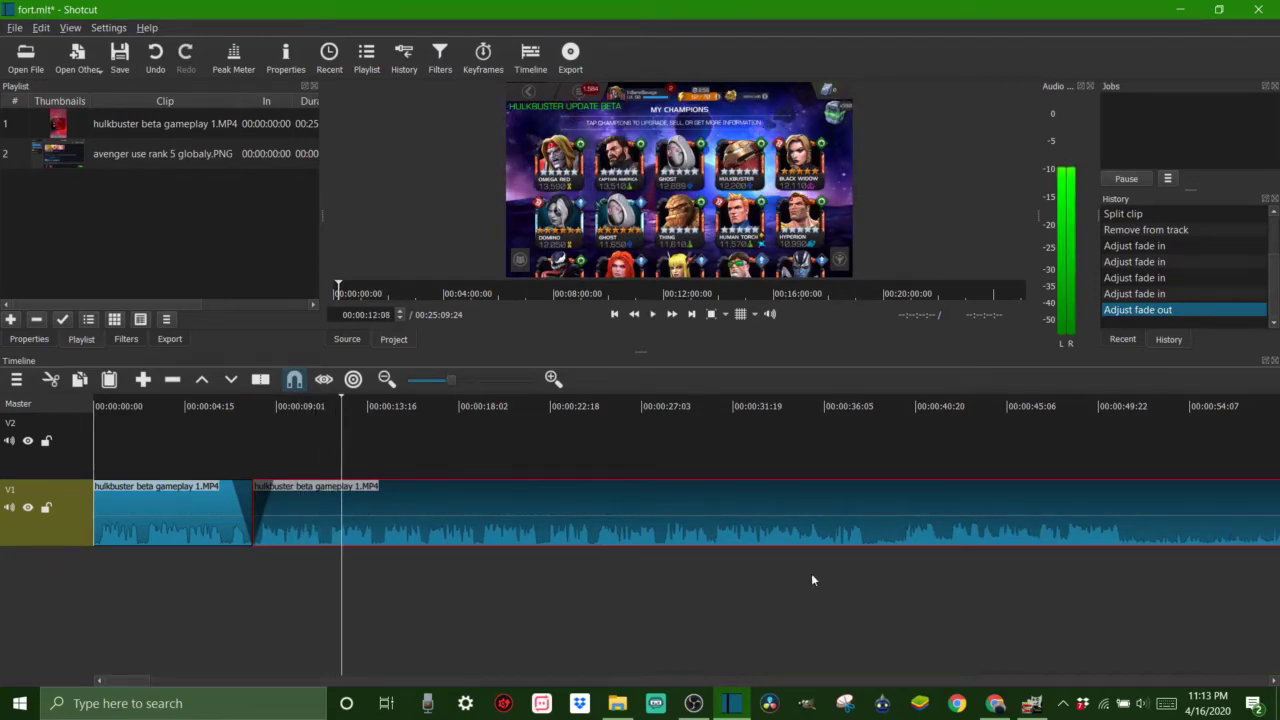
{"action": "mouse_move", "coordinate": [538, 588]}
{"action": "left_mouse_down"}
{"action": "mouse_move", "coordinate": [554, 586]}
{"action": "mouse_move", "coordinate": [518, 602]}
{"action": "mouse_move", "coordinate": [543, 594]}
{"action": "left_mouse_up"}
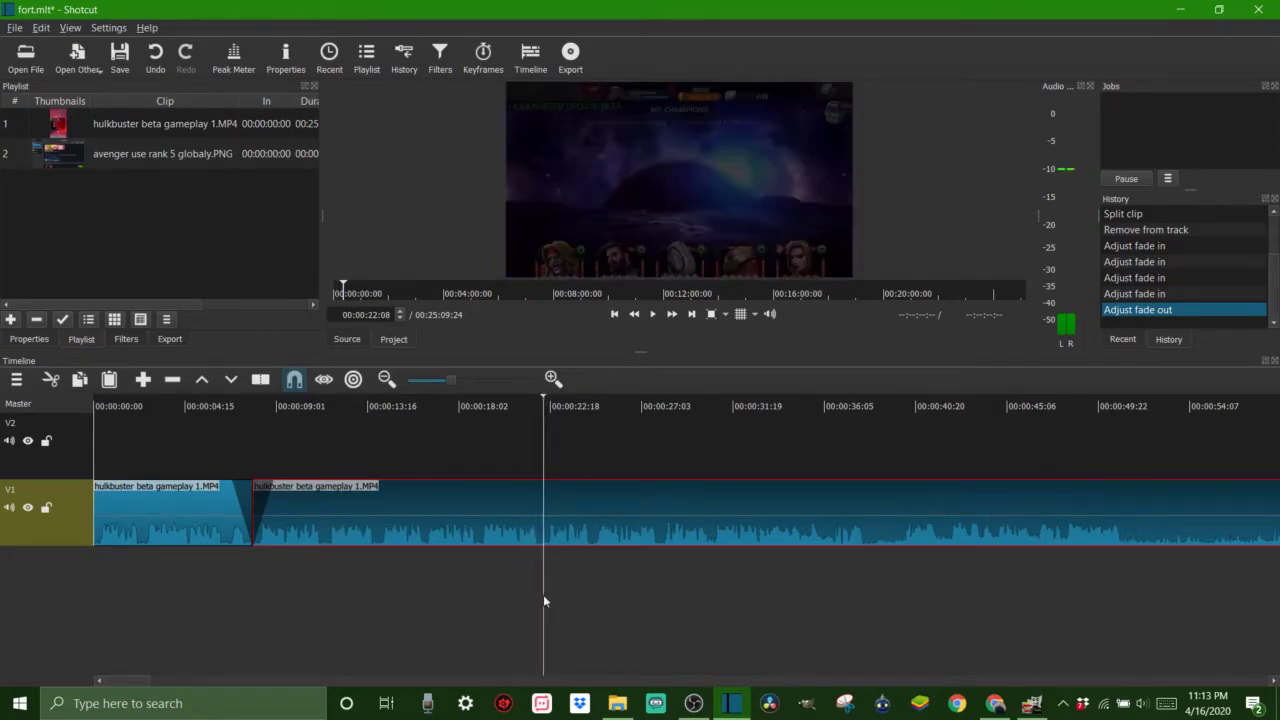
Step: Cut the clip near 00:00:22, give the last piece a 3-second fade-in, and preview it
{"action": "key", "text": "s"}
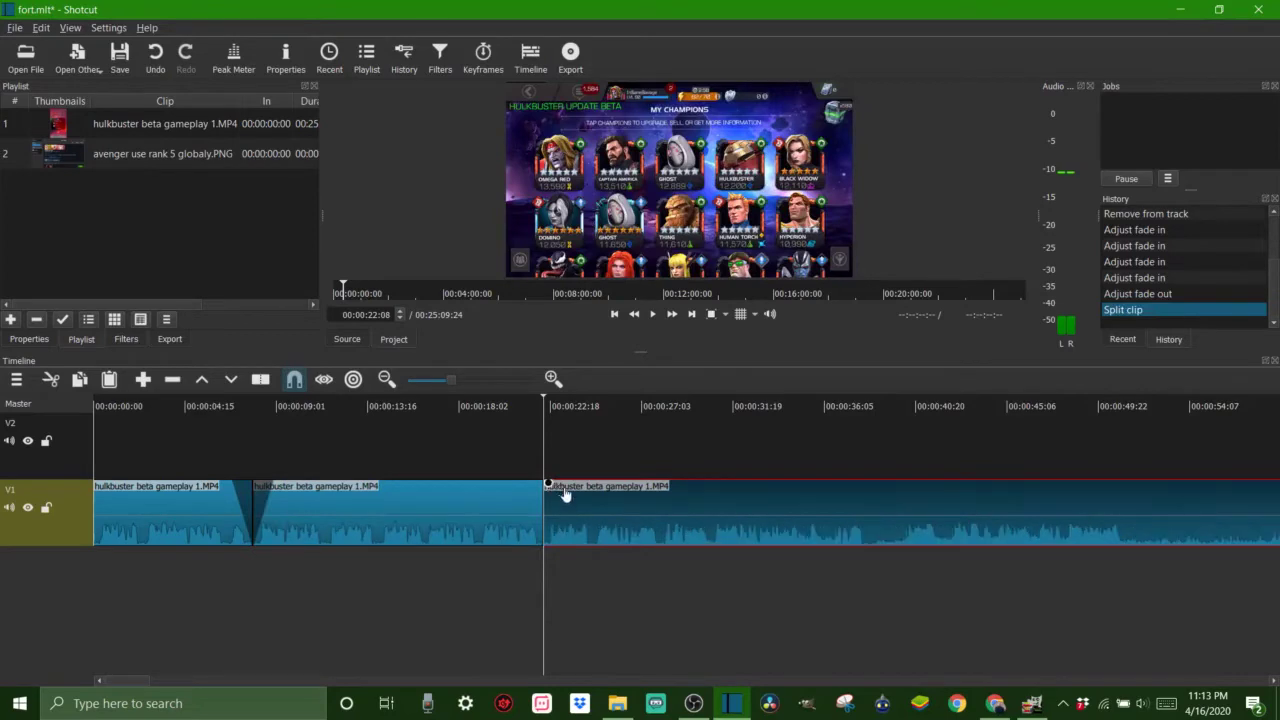
{"action": "left_click_drag", "start_coordinate": [563, 491], "coordinate": [521, 491]}
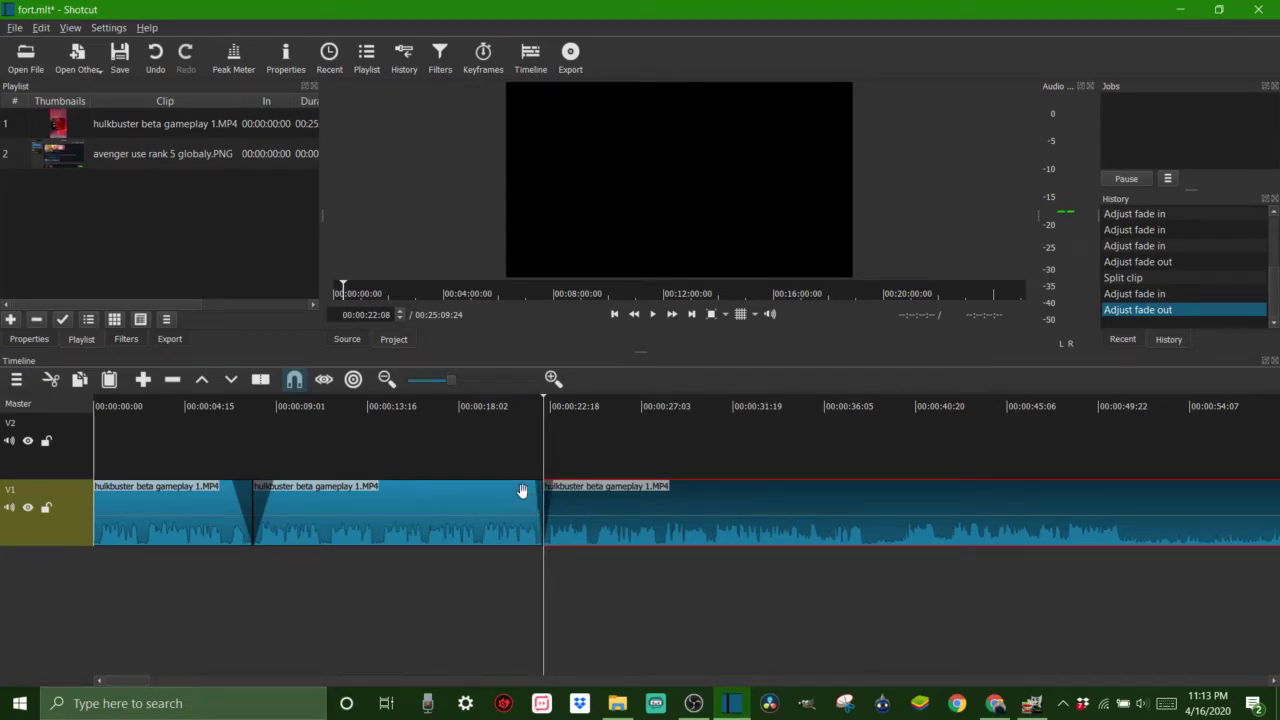
{"action": "left_click", "coordinate": [534, 584]}
{"action": "key", "text": "space"}
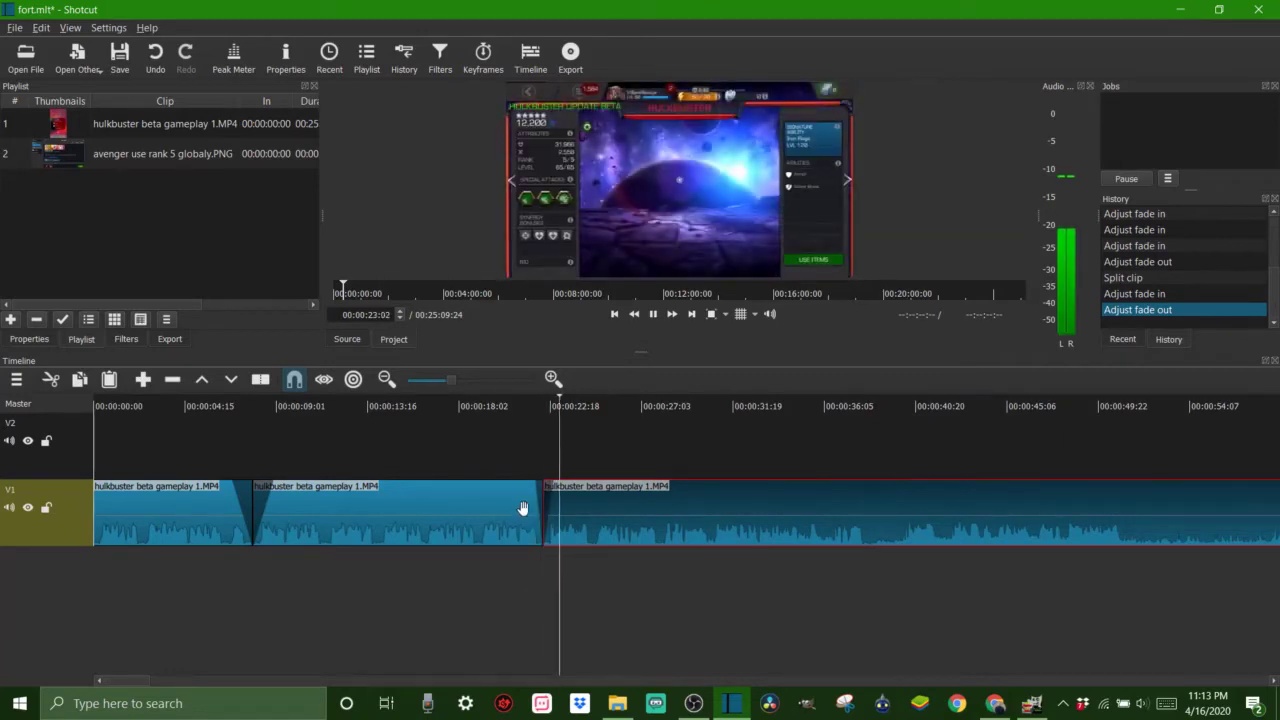
{"action": "key", "text": "space"}
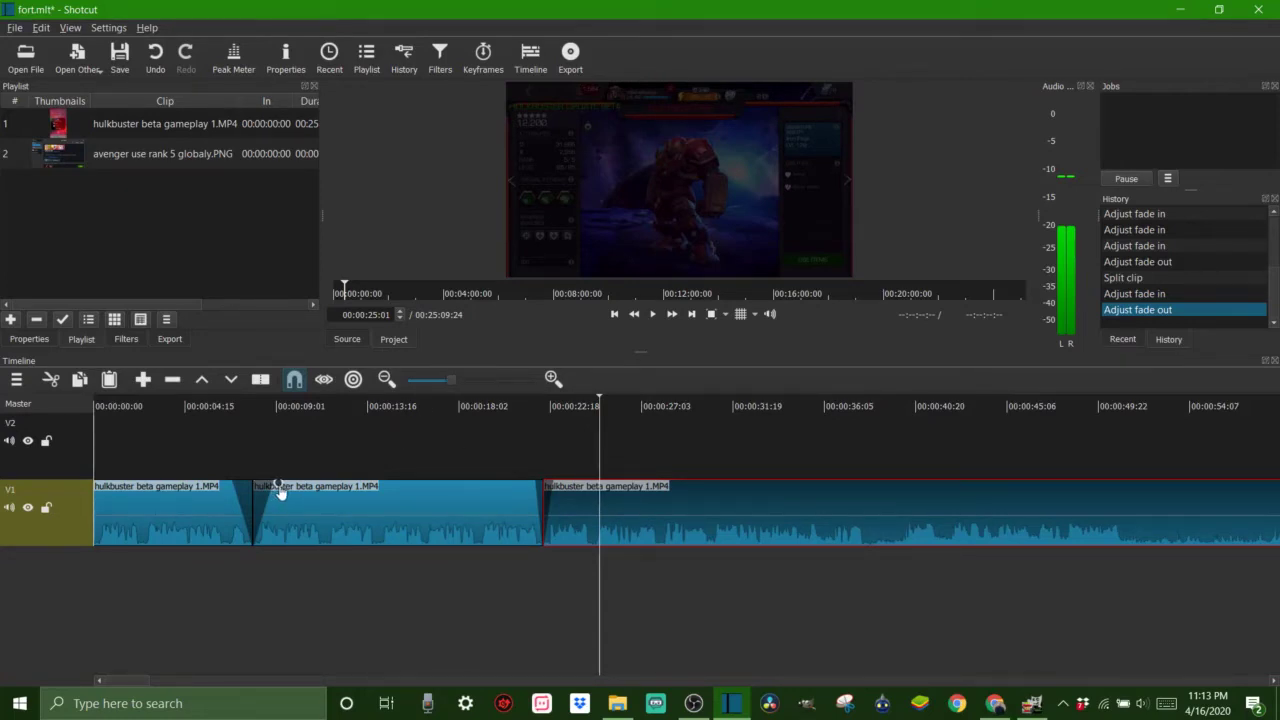
{"action": "left_click", "coordinate": [473, 380]}
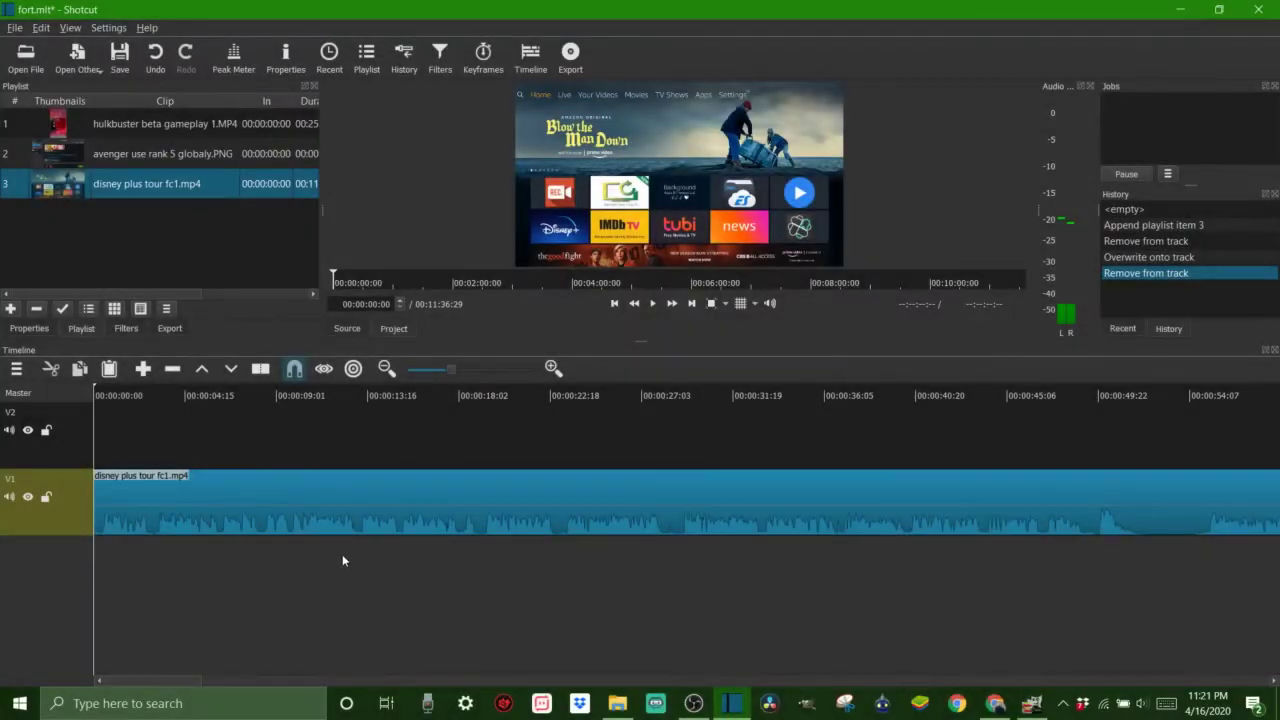
Step: Split the disney plus tour fc1.mp4 clip at about 00:00:23 and again at 00:01:24:08
{"action": "left_click", "coordinate": [349, 594]}
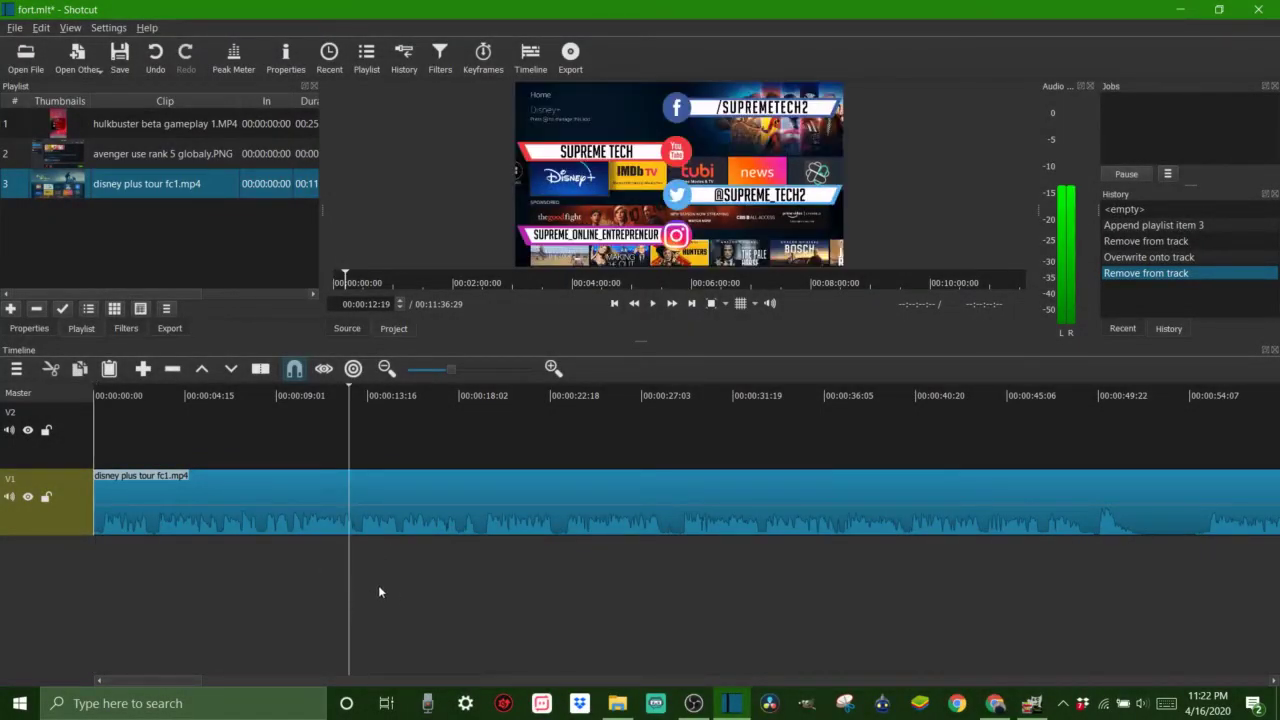
{"action": "left_click_drag", "start_coordinate": [380, 592], "coordinate": [578, 578]}
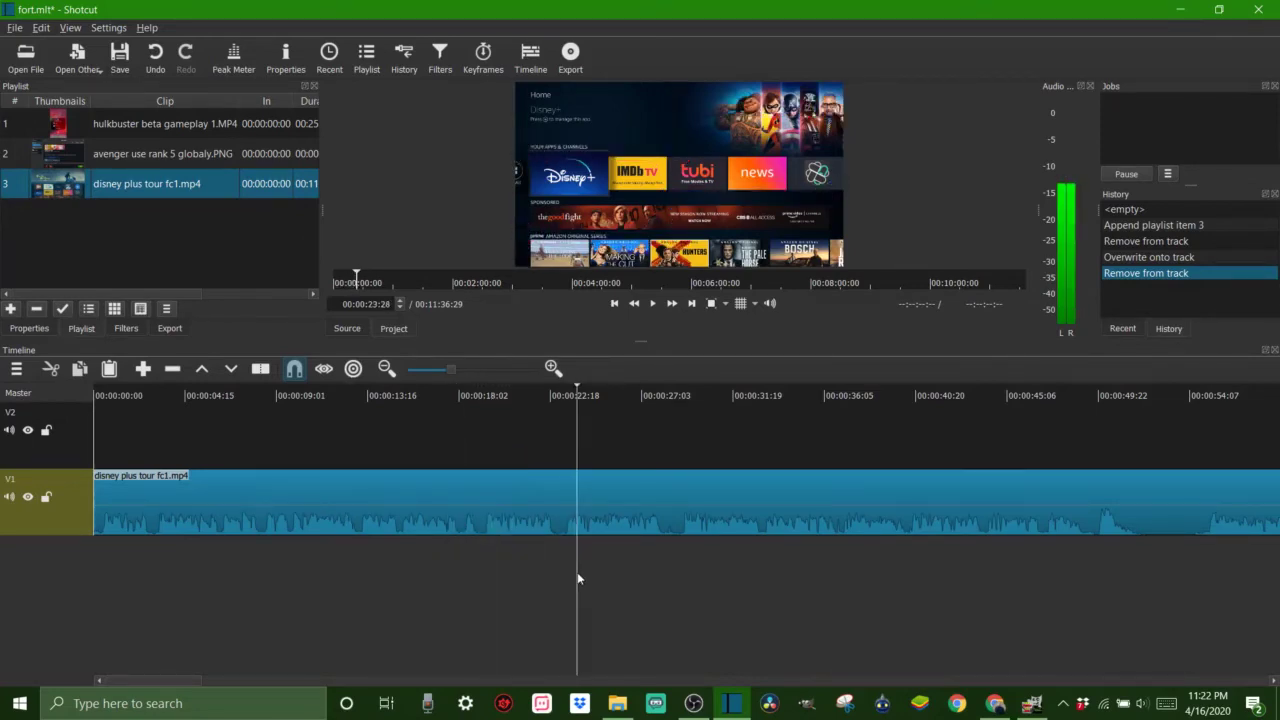
{"action": "key", "text": "s"}
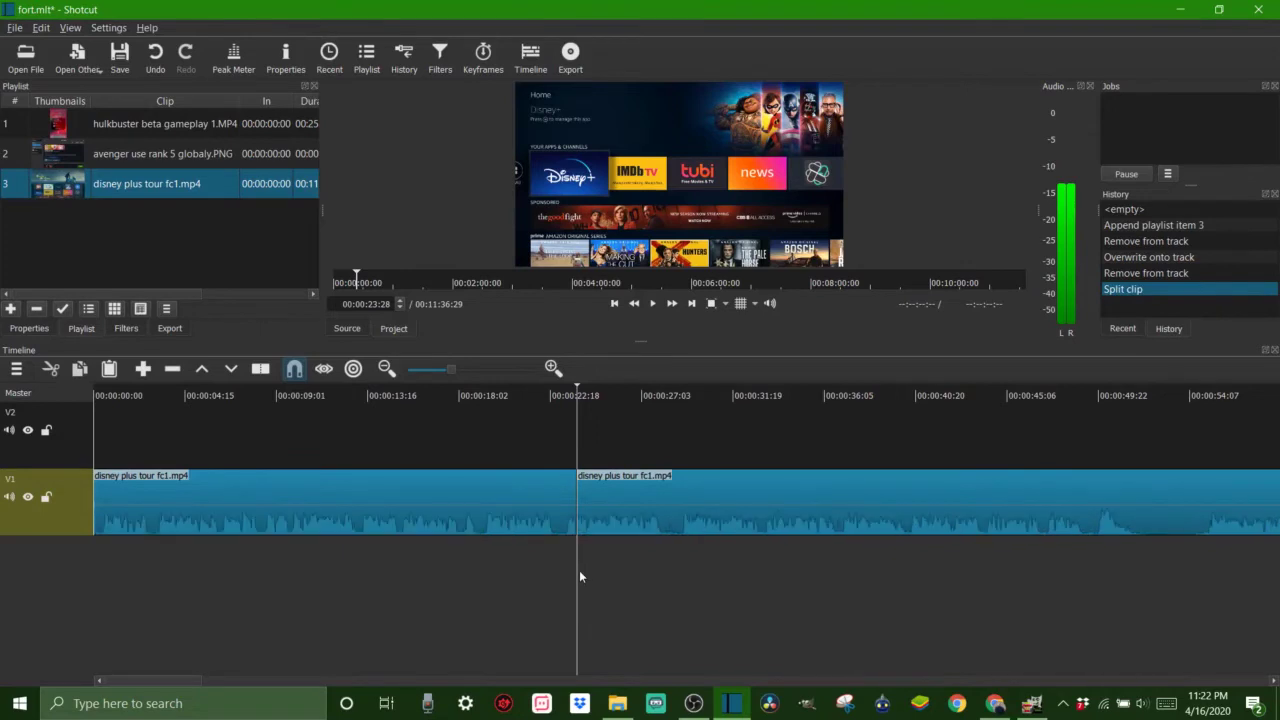
{"action": "left_click_drag", "start_coordinate": [651, 578], "coordinate": [985, 565]}
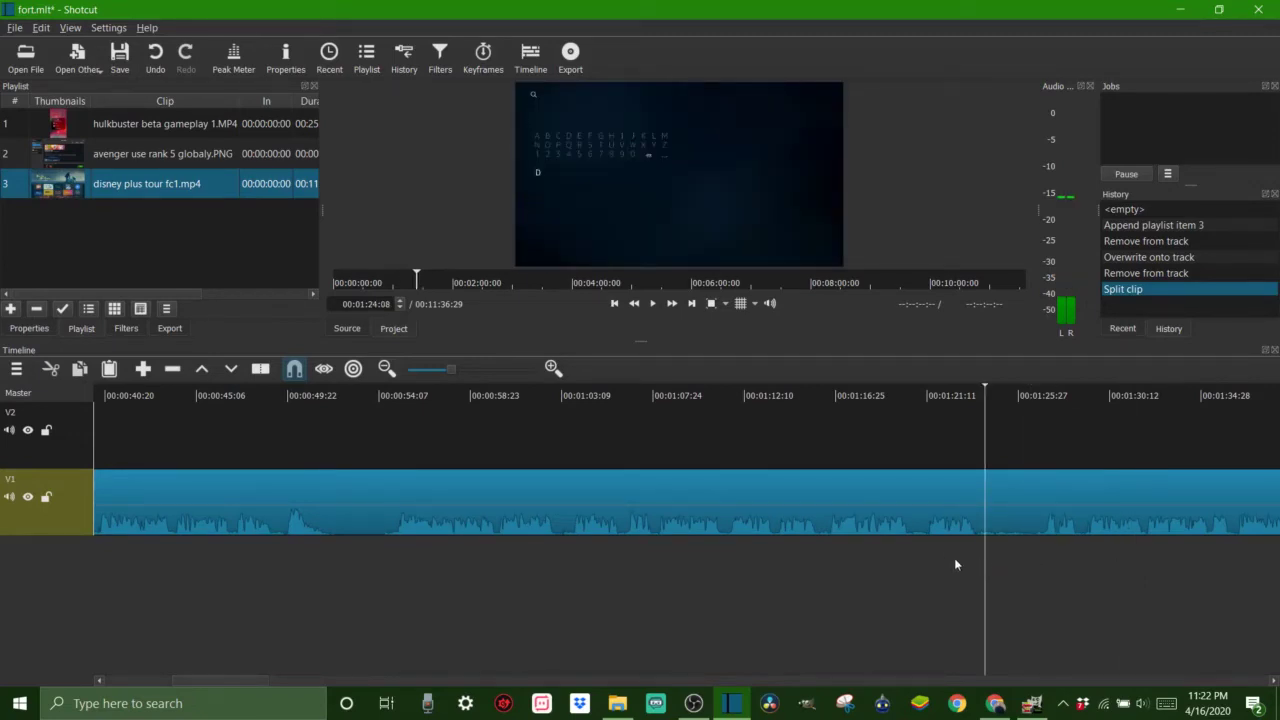
{"action": "key", "text": "s"}
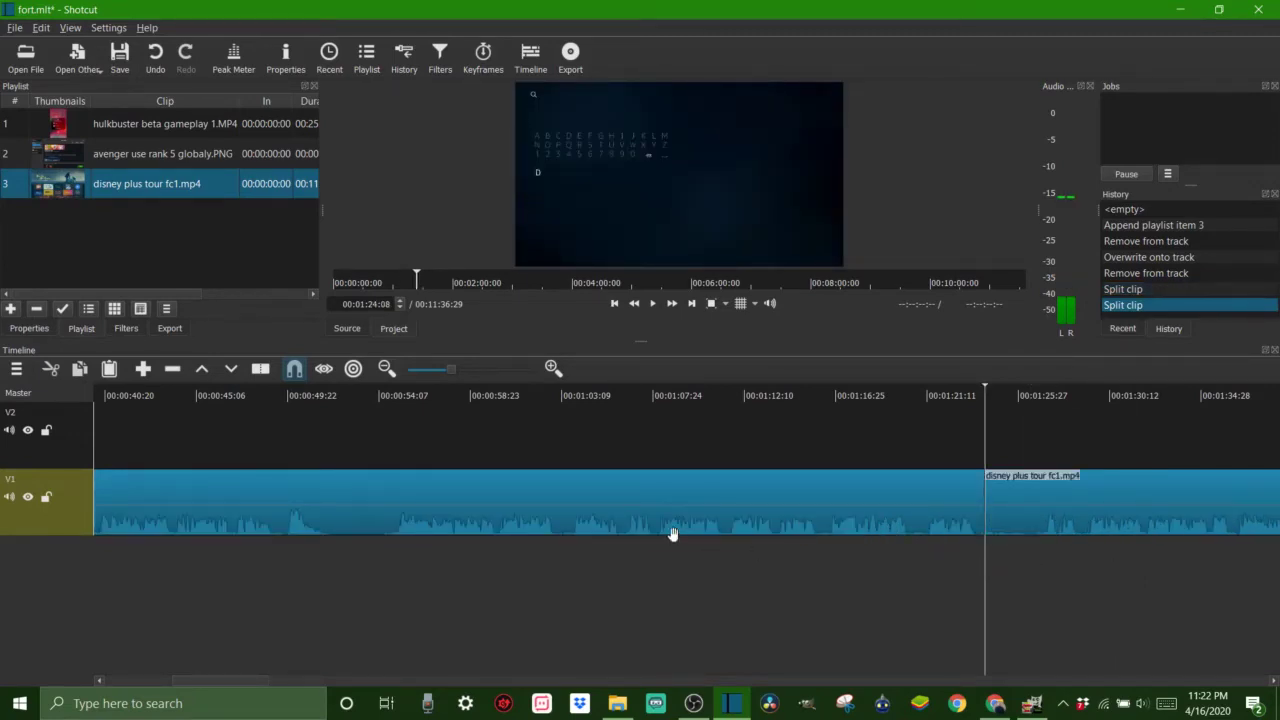
Step: Remove the Disney clip's middle section, closing the gap to a 00:10:36:19 total
{"action": "right_click", "coordinate": [631, 496]}
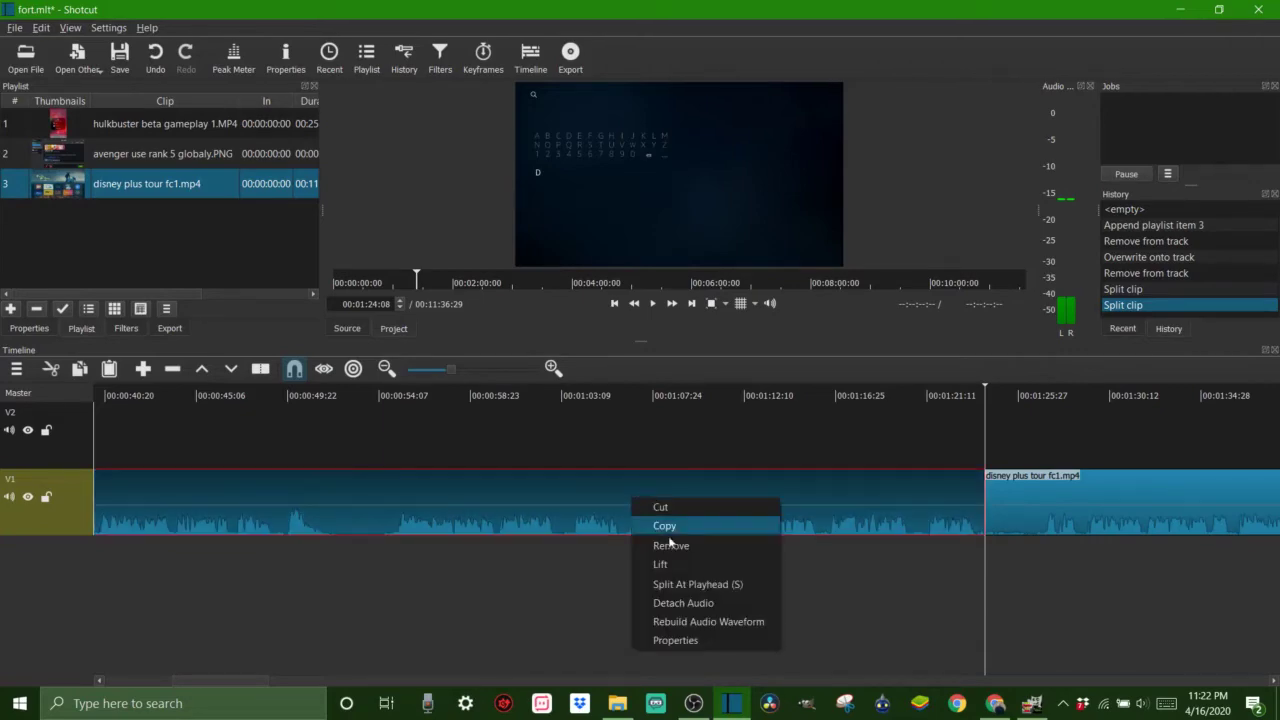
{"action": "left_click", "coordinate": [668, 548]}
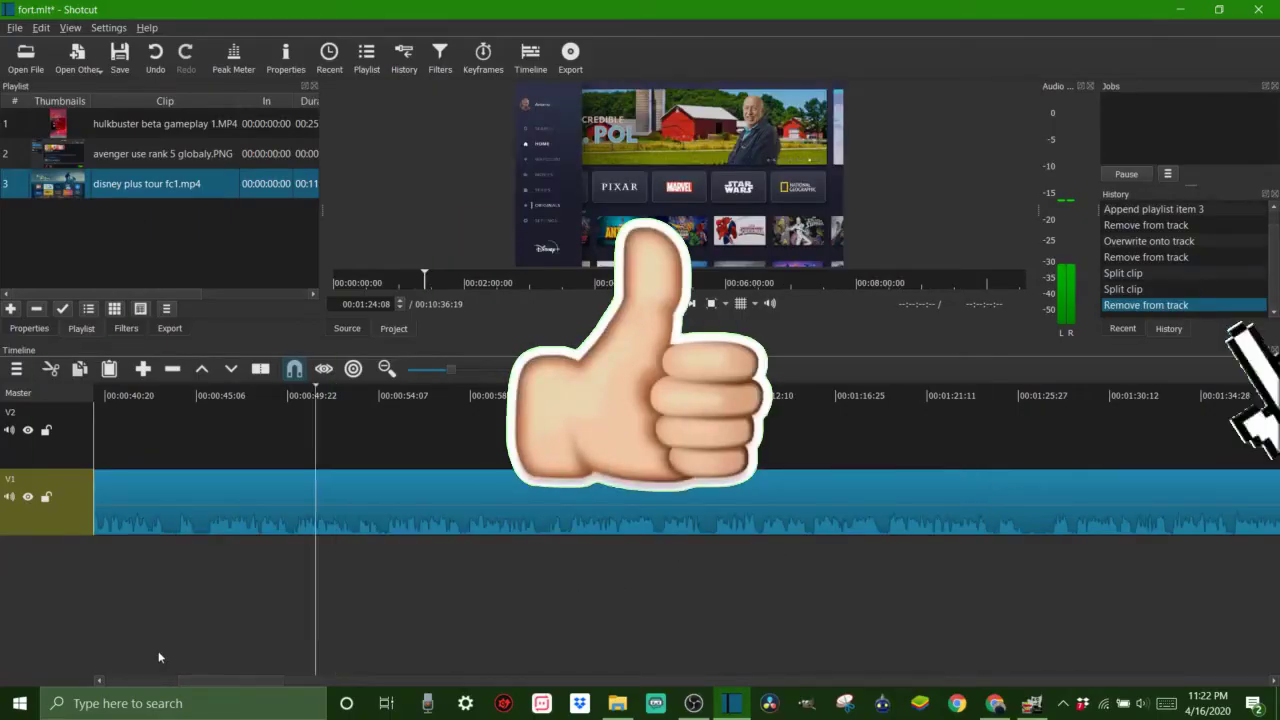
{"action": "left_click", "coordinate": [545, 505]}
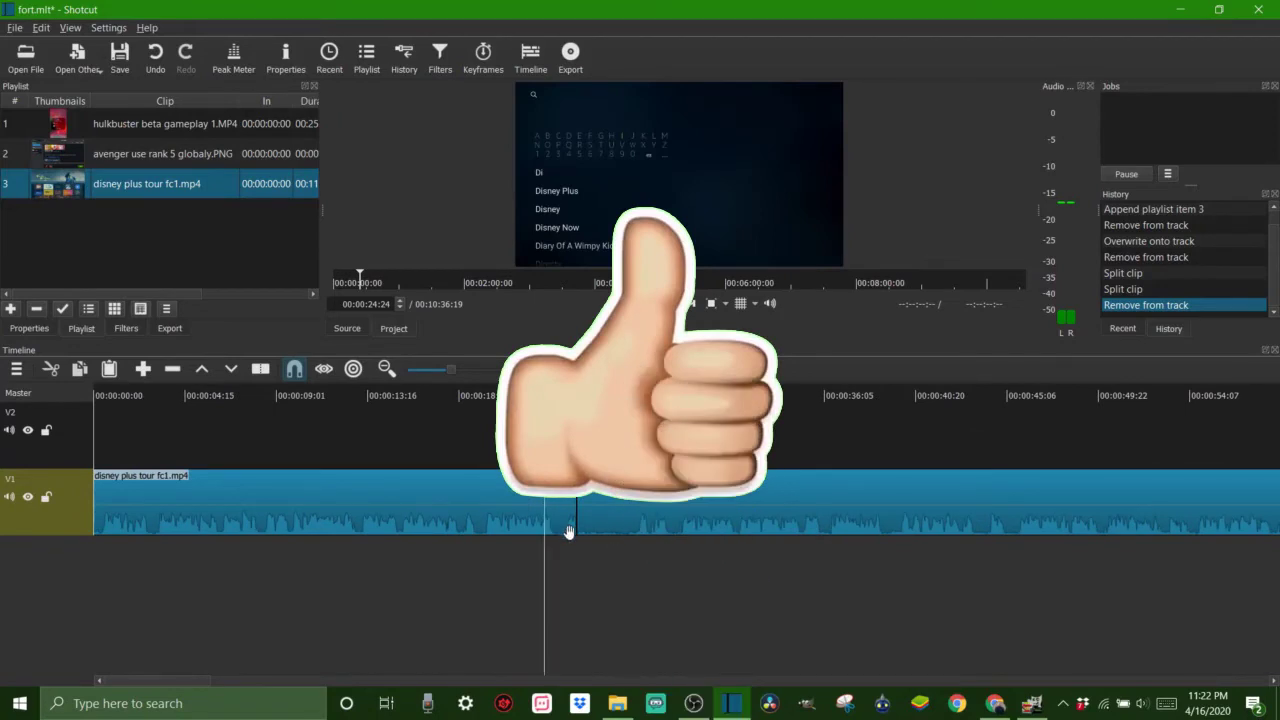
{"action": "left_click_drag", "start_coordinate": [576, 542], "coordinate": [514, 578]}
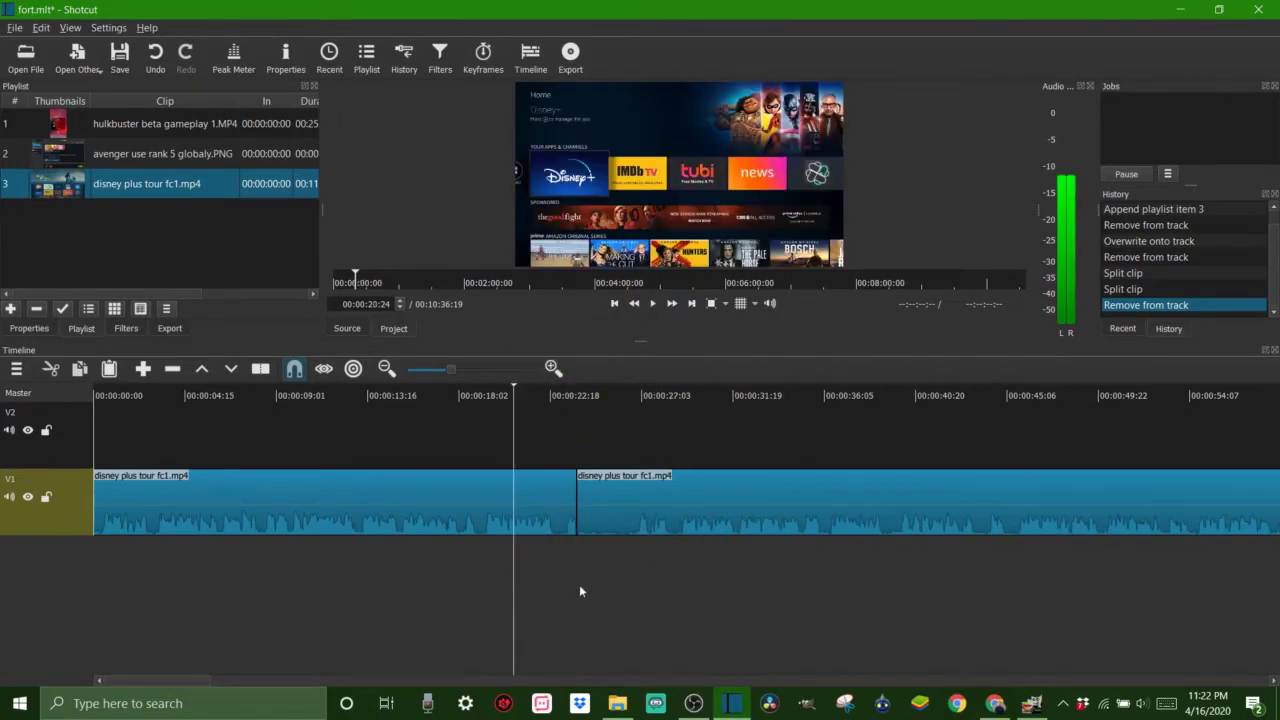
{"action": "left_click", "coordinate": [684, 503]}
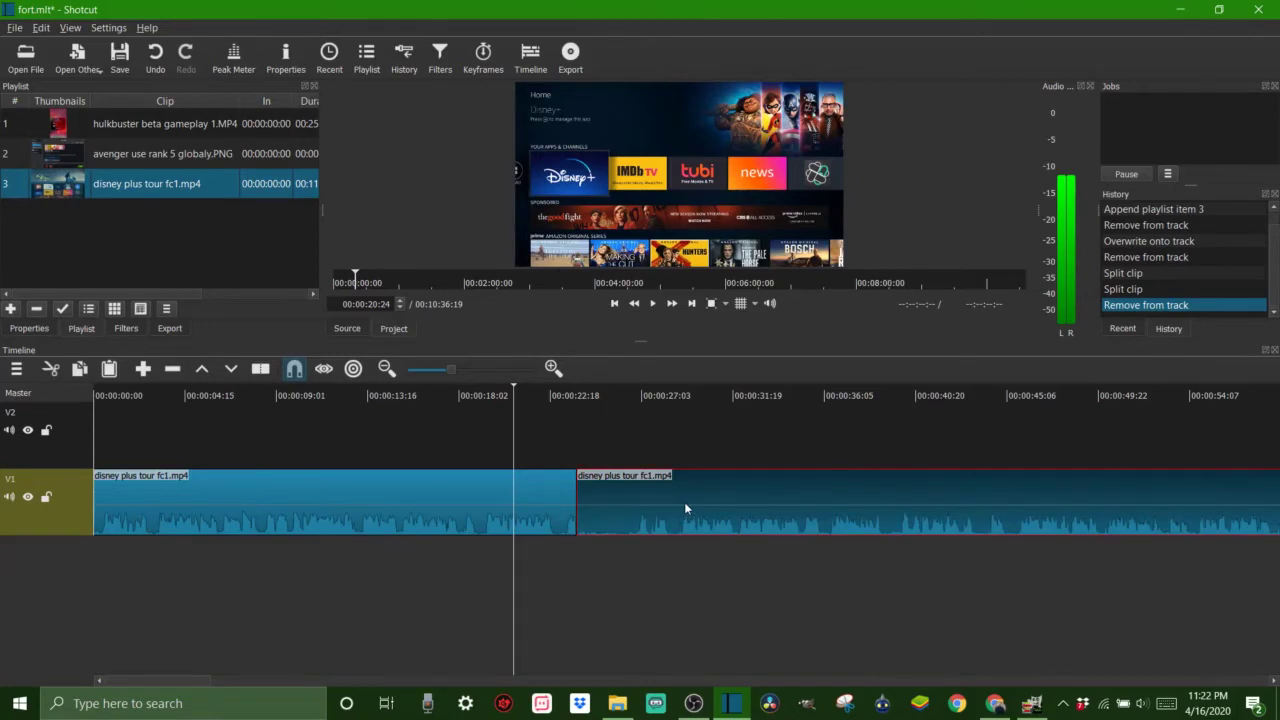
Step: Overlap the second Disney piece onto the first to create a crossfade, totalling 00:10:35:18
{"action": "mouse_move", "coordinate": [684, 502]}
{"action": "left_mouse_down"}
{"action": "mouse_move", "coordinate": [736, 507]}
{"action": "mouse_move", "coordinate": [666, 522]}
{"action": "mouse_move", "coordinate": [687, 523]}
{"action": "left_mouse_up"}
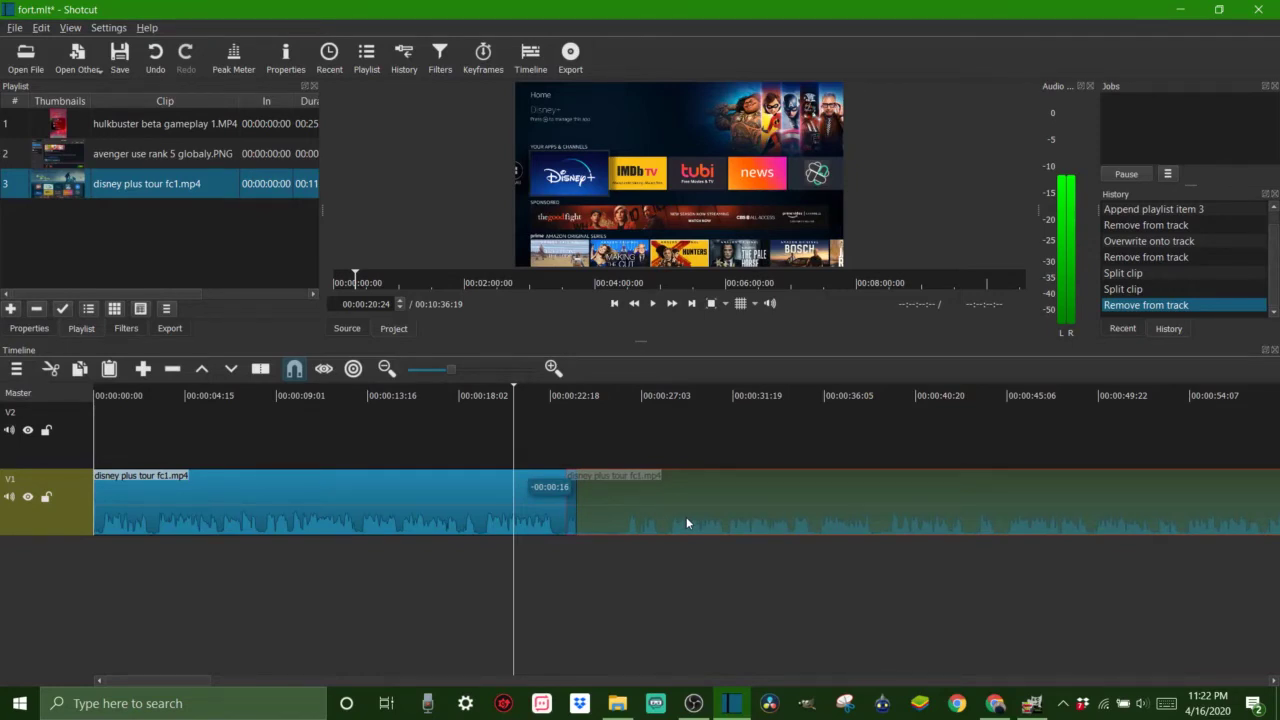
{"action": "left_click_drag", "start_coordinate": [686, 522], "coordinate": [676, 525]}
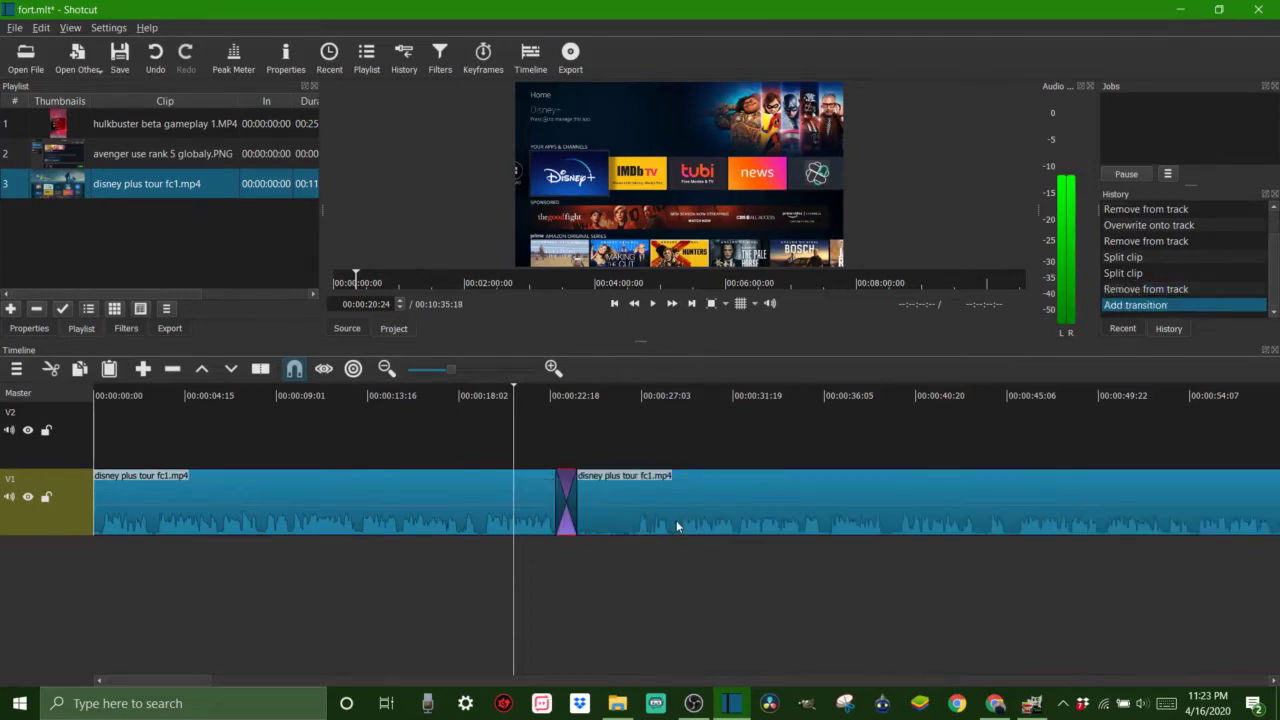
{"action": "left_click", "coordinate": [567, 573]}
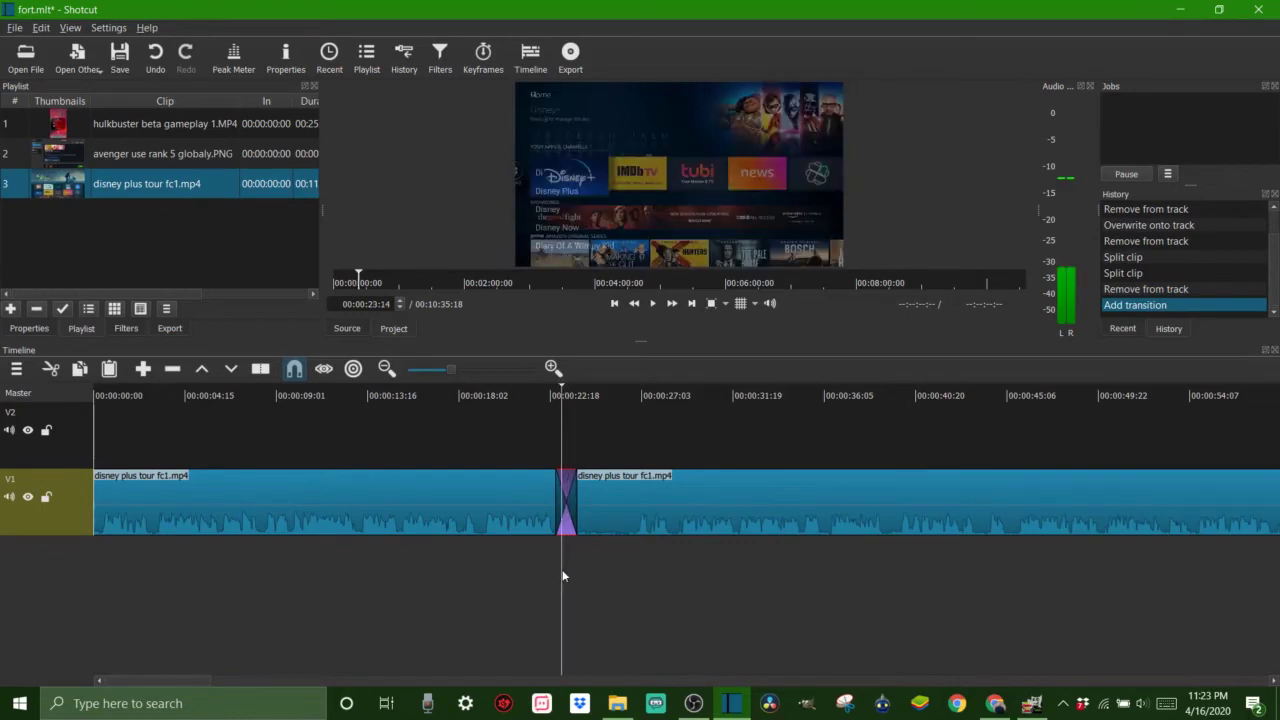
{"action": "left_click_drag", "start_coordinate": [555, 577], "coordinate": [519, 594]}
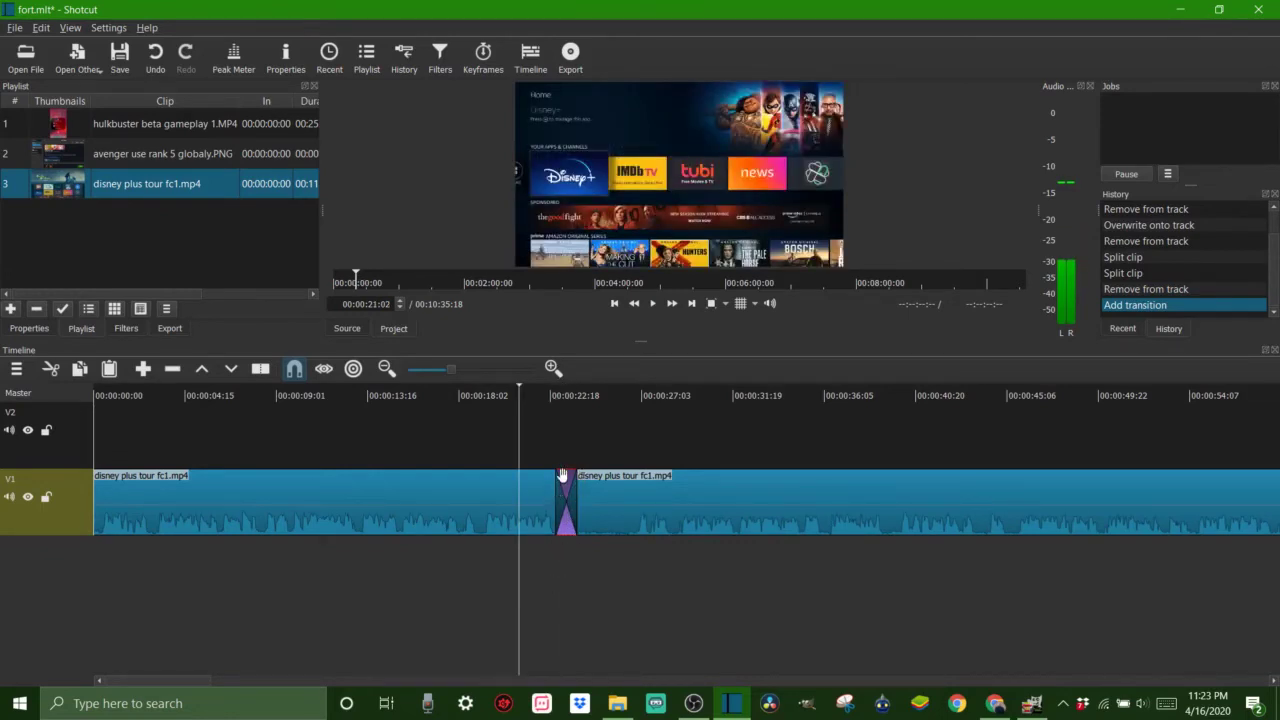
{"action": "left_click", "coordinate": [539, 578]}
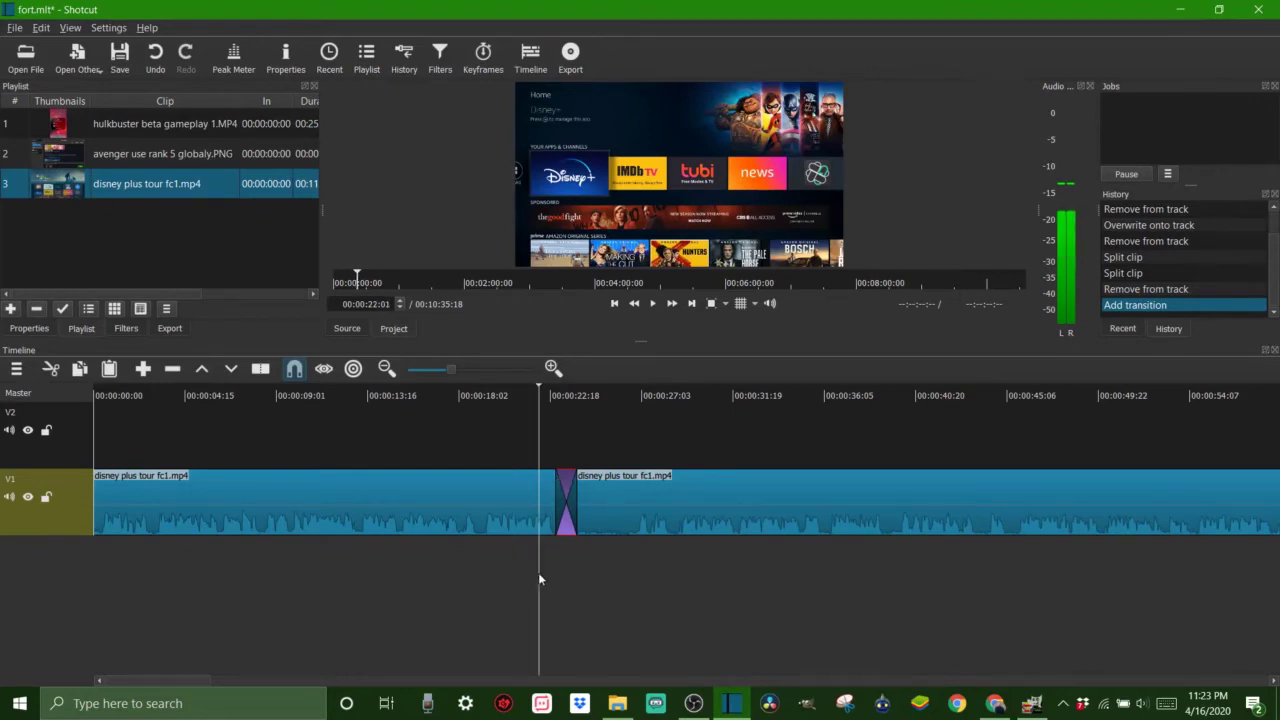
{"action": "key", "text": "space"}
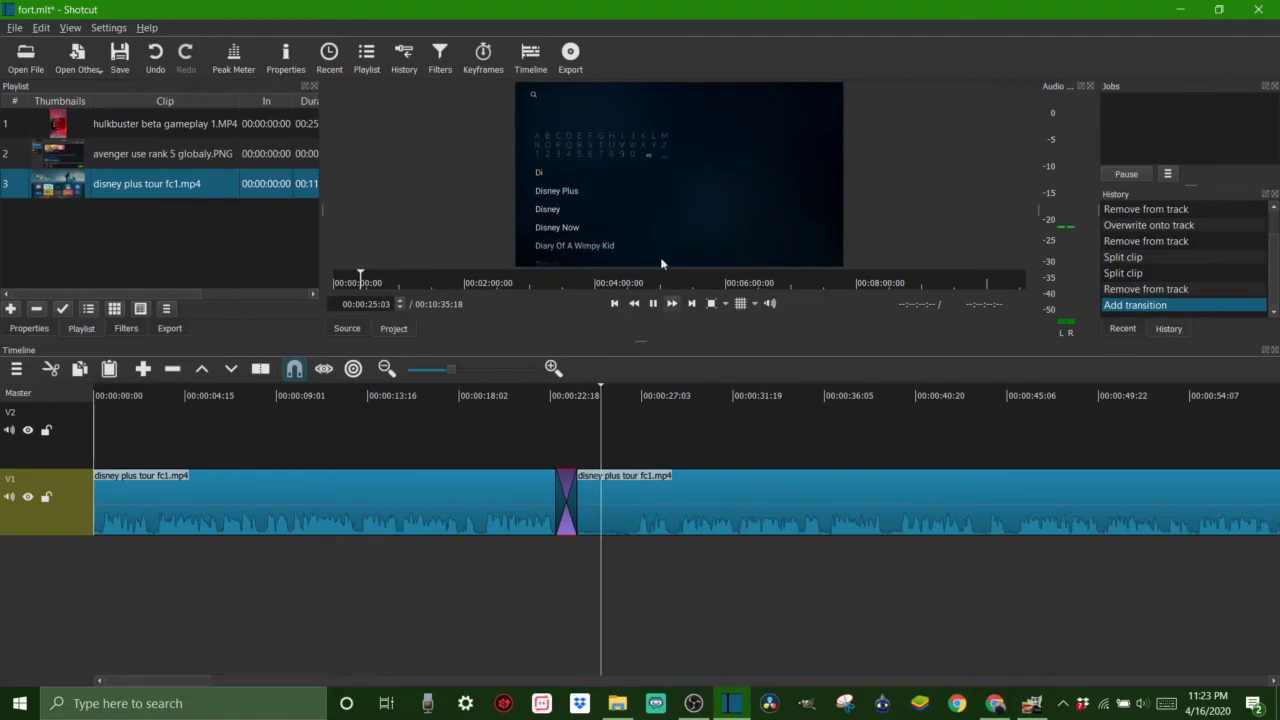
{"action": "left_click", "coordinate": [548, 587]}
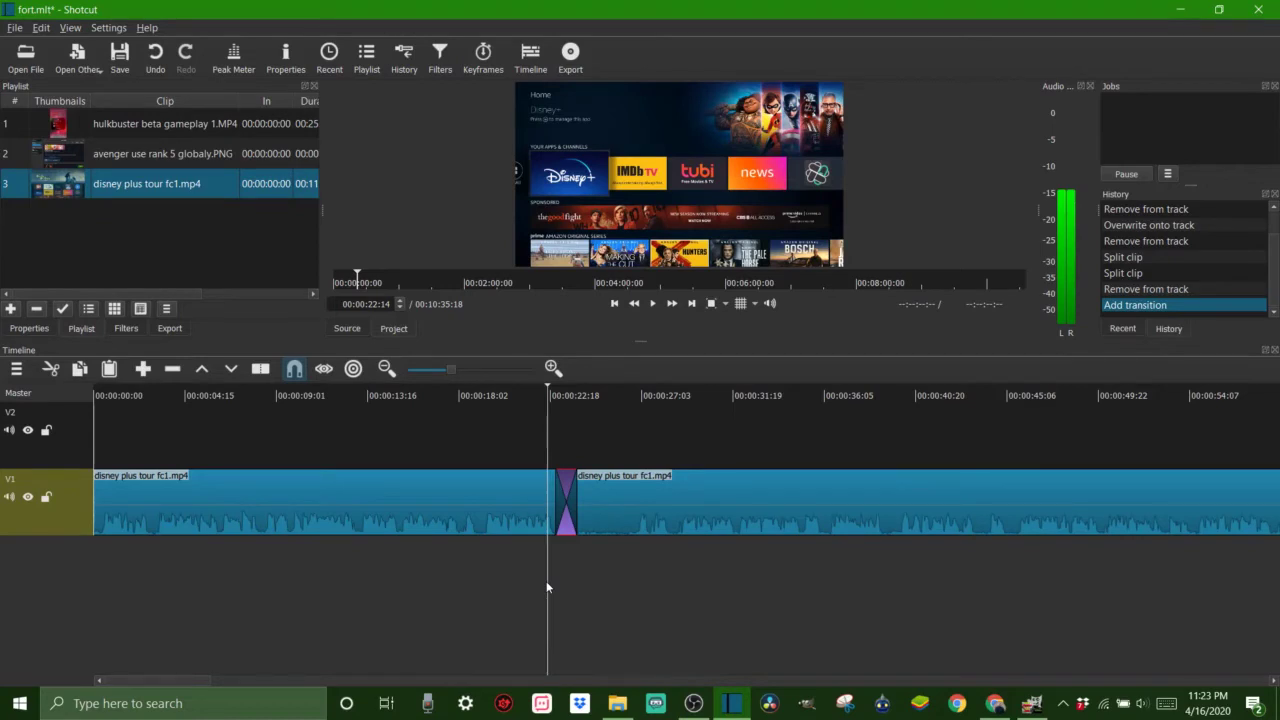
{"action": "key", "text": "space"}
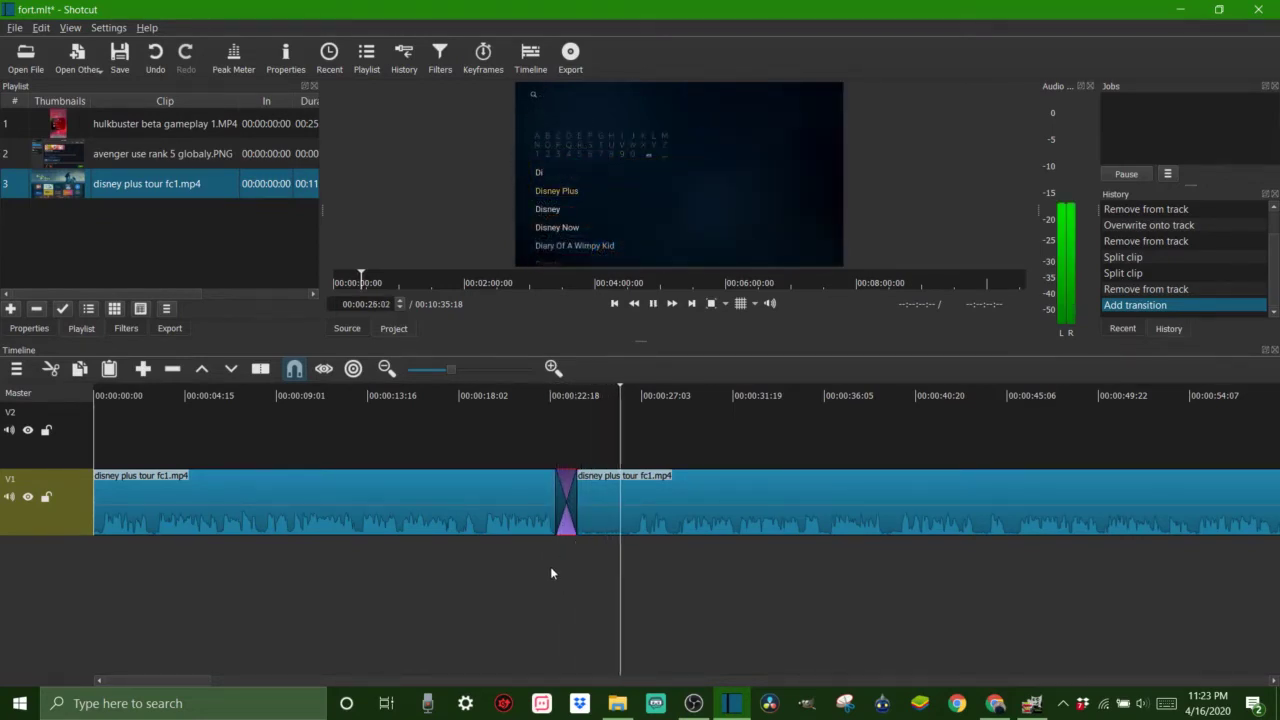
{"action": "left_click", "coordinate": [551, 573]}
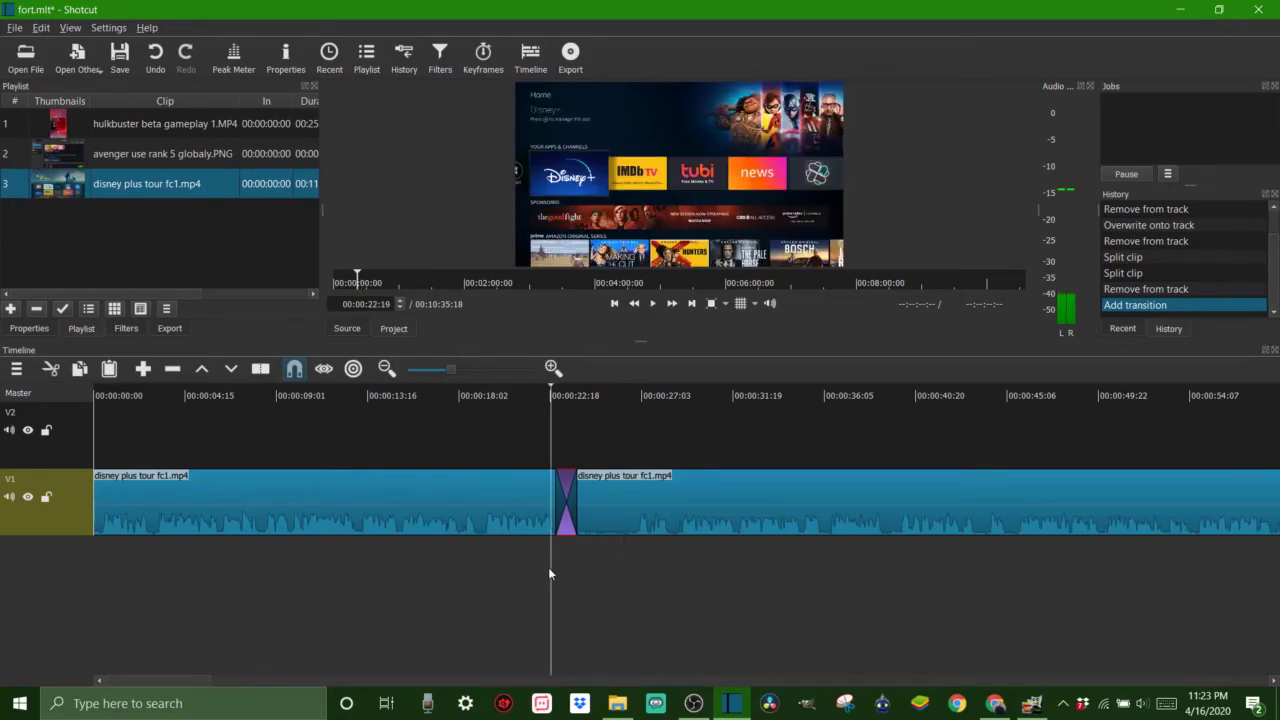
{"action": "left_click", "coordinate": [527, 581]}
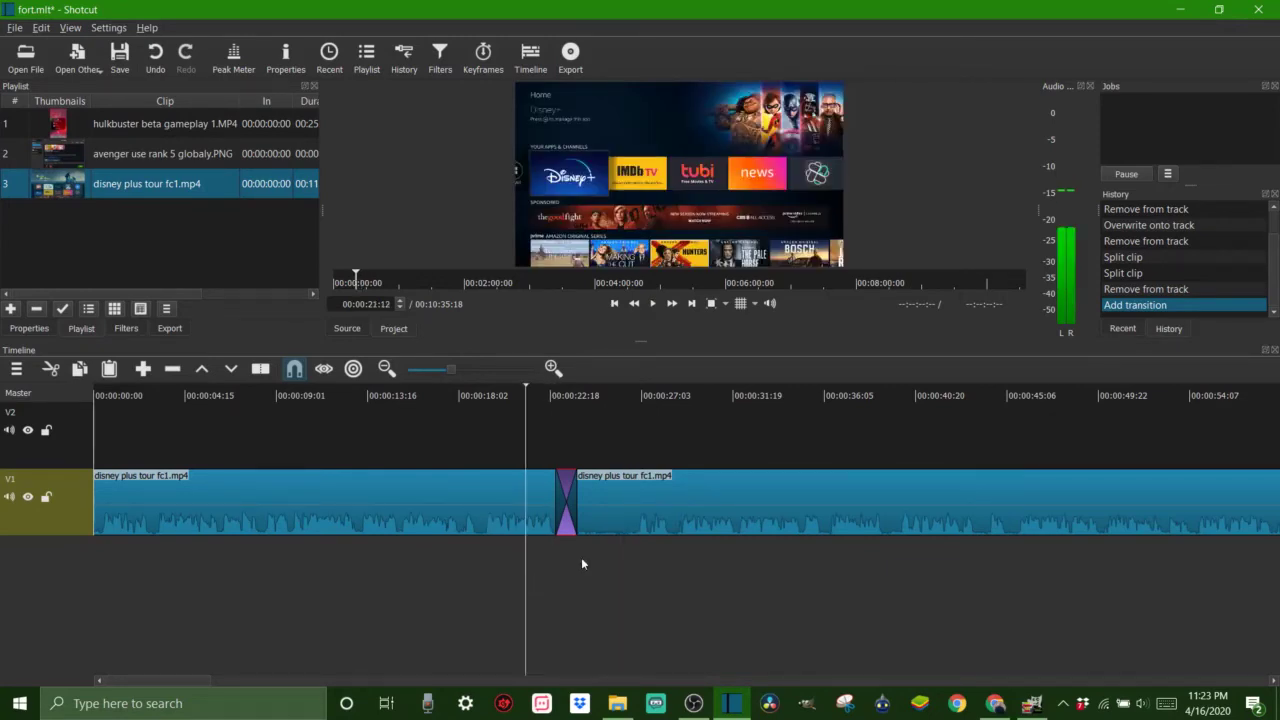
{"action": "left_click", "coordinate": [620, 572]}
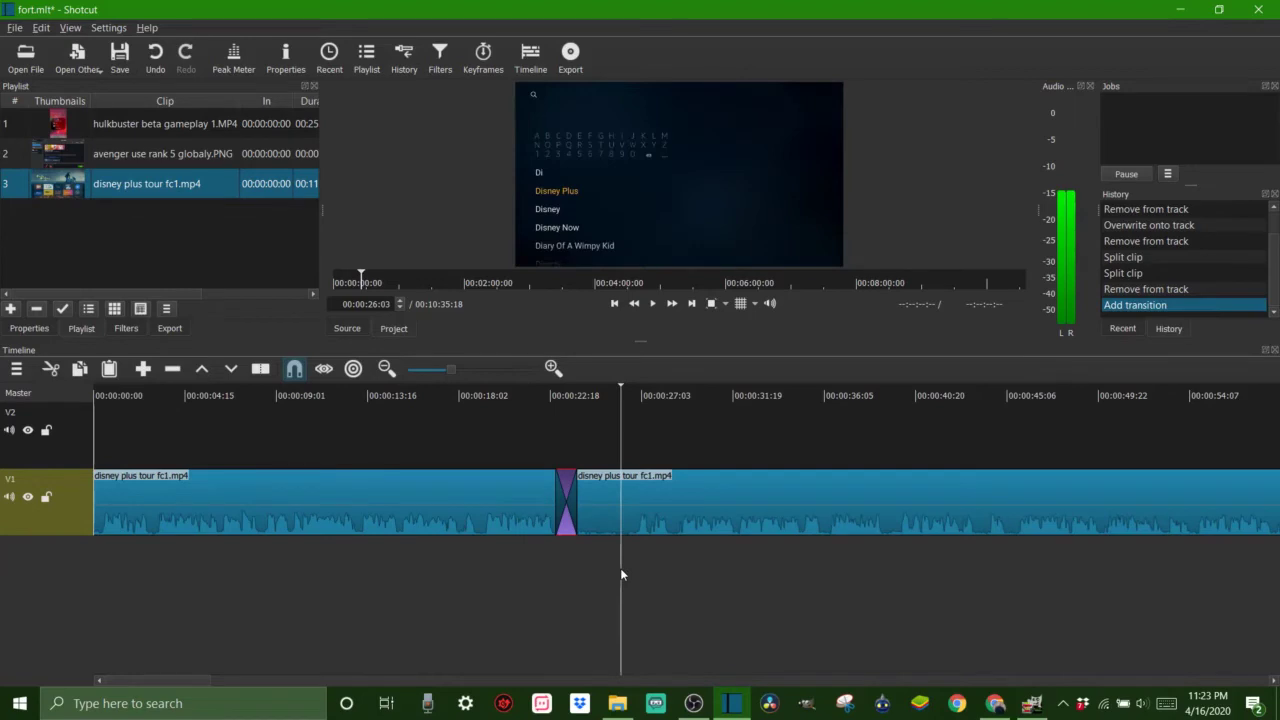
{"action": "left_click", "coordinate": [548, 576]}
{"action": "key", "text": "space"}
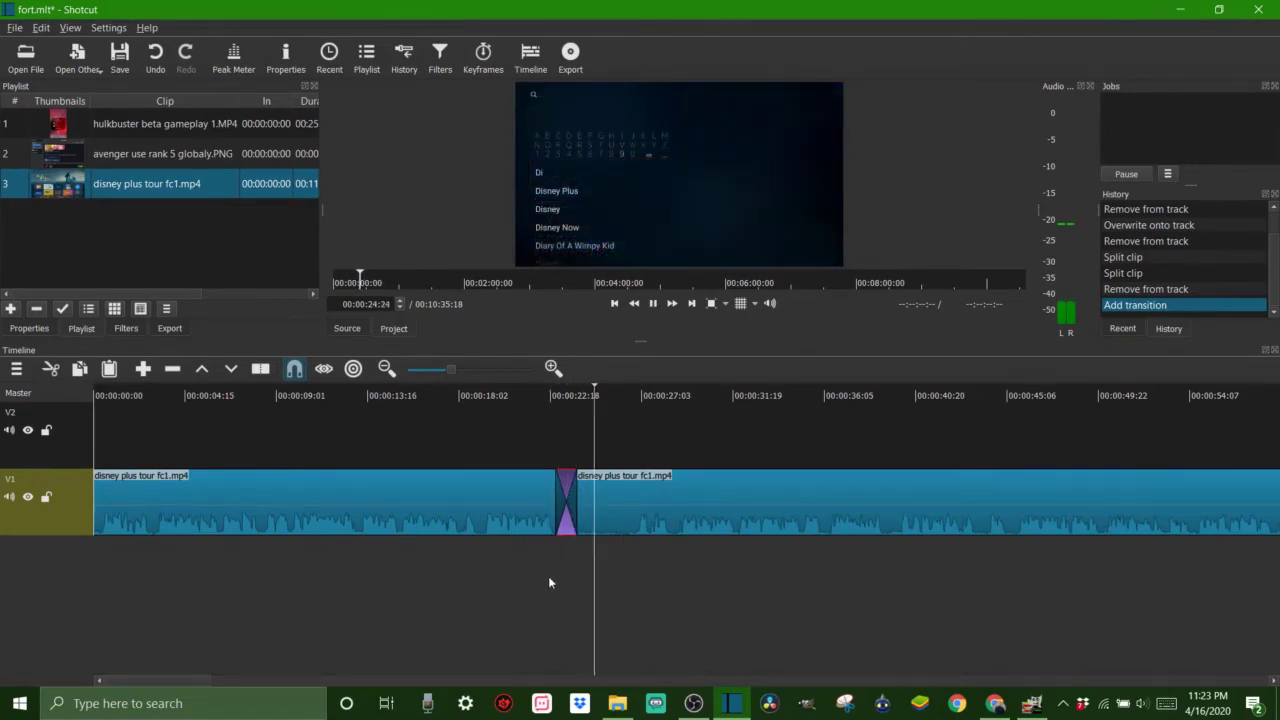
{"action": "key", "text": "space"}
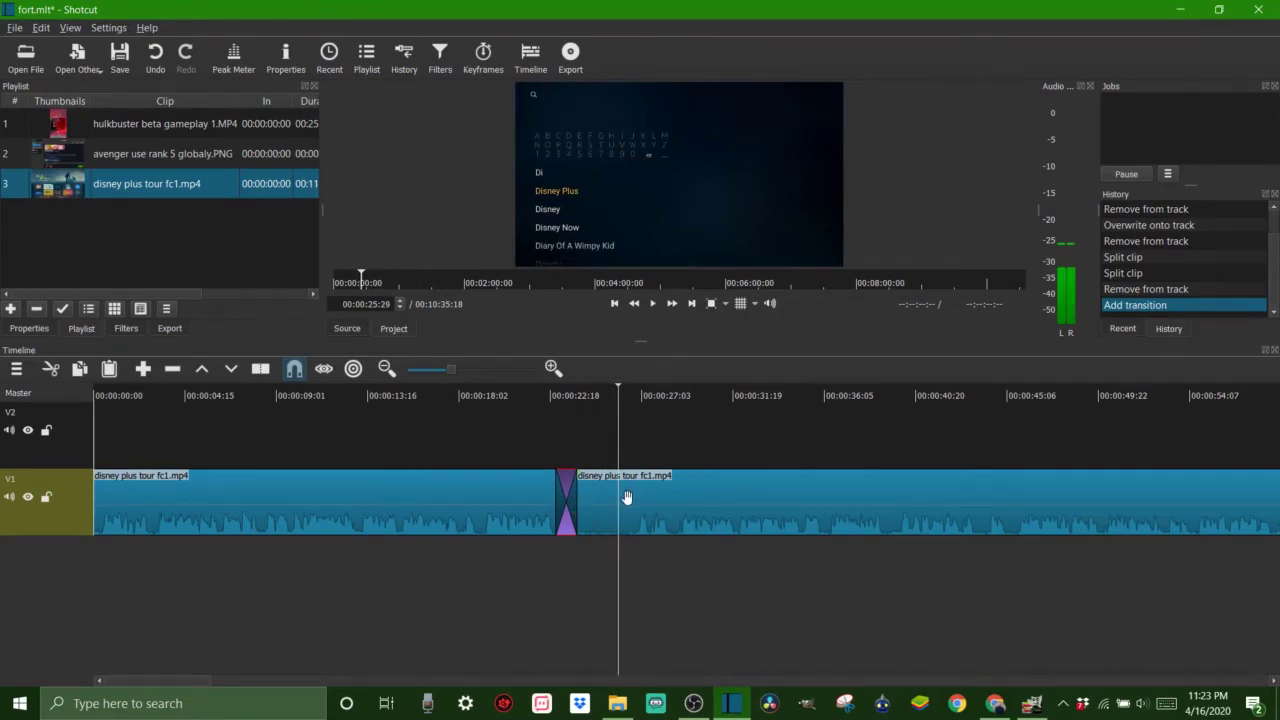
{"action": "mouse_move", "coordinate": [626, 495]}
{"action": "left_mouse_down"}
{"action": "mouse_move", "coordinate": [602, 490]}
{"action": "mouse_move", "coordinate": [629, 490]}
{"action": "left_mouse_up"}
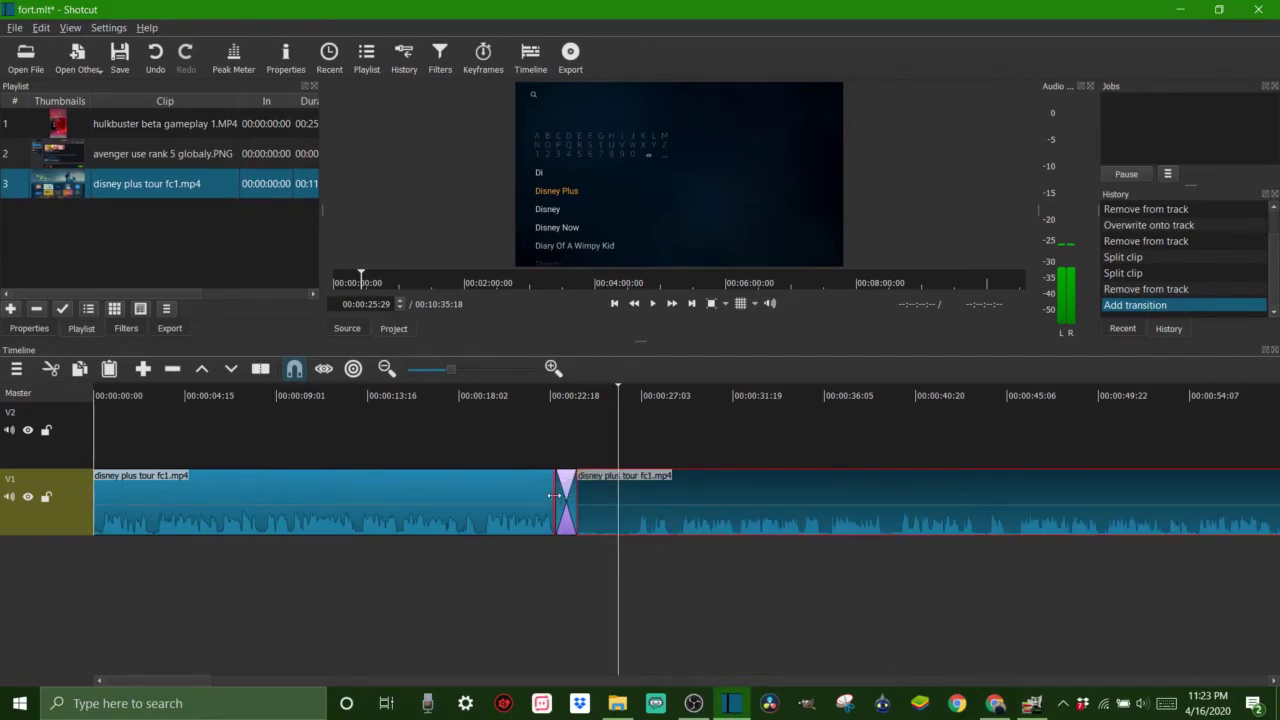
Step: Lengthen the crossfade by dragging its start earlier, then play it back from just before
{"action": "left_click_drag", "start_coordinate": [551, 497], "coordinate": [439, 507]}
{"action": "left_click_drag", "start_coordinate": [428, 513], "coordinate": [428, 514]}
{"action": "left_click", "coordinate": [420, 602]}
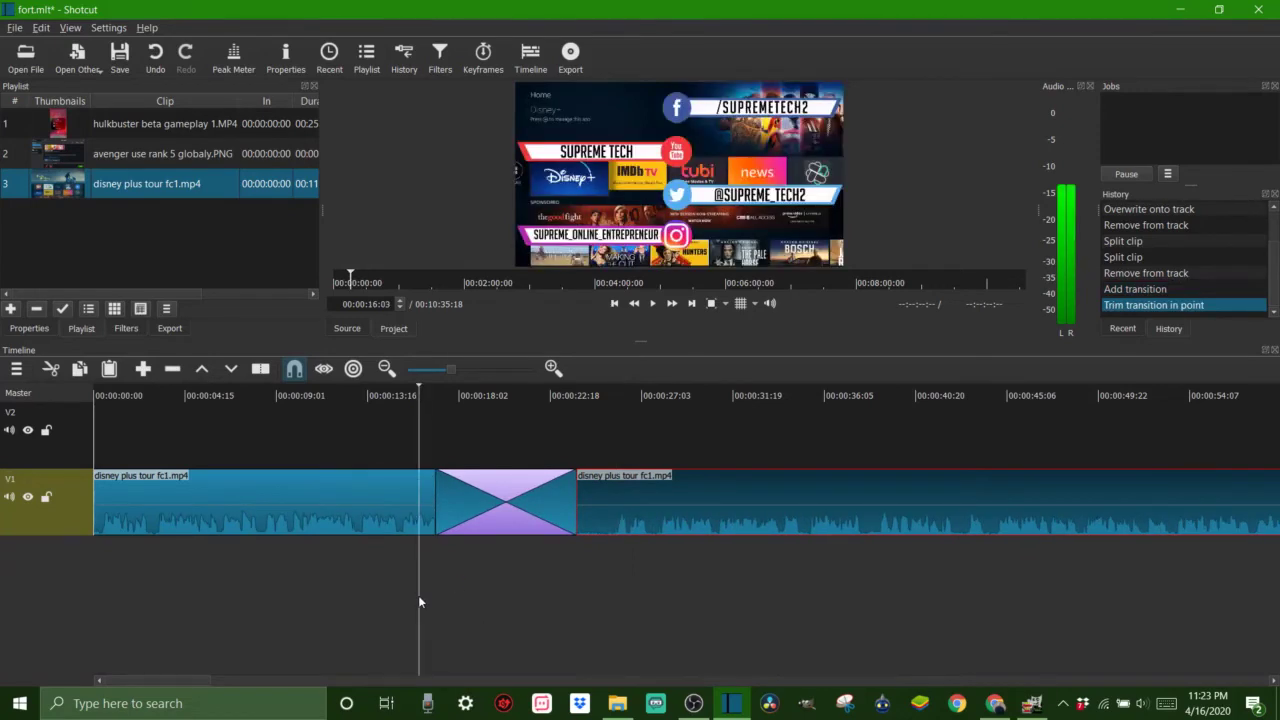
{"action": "key", "text": "space"}
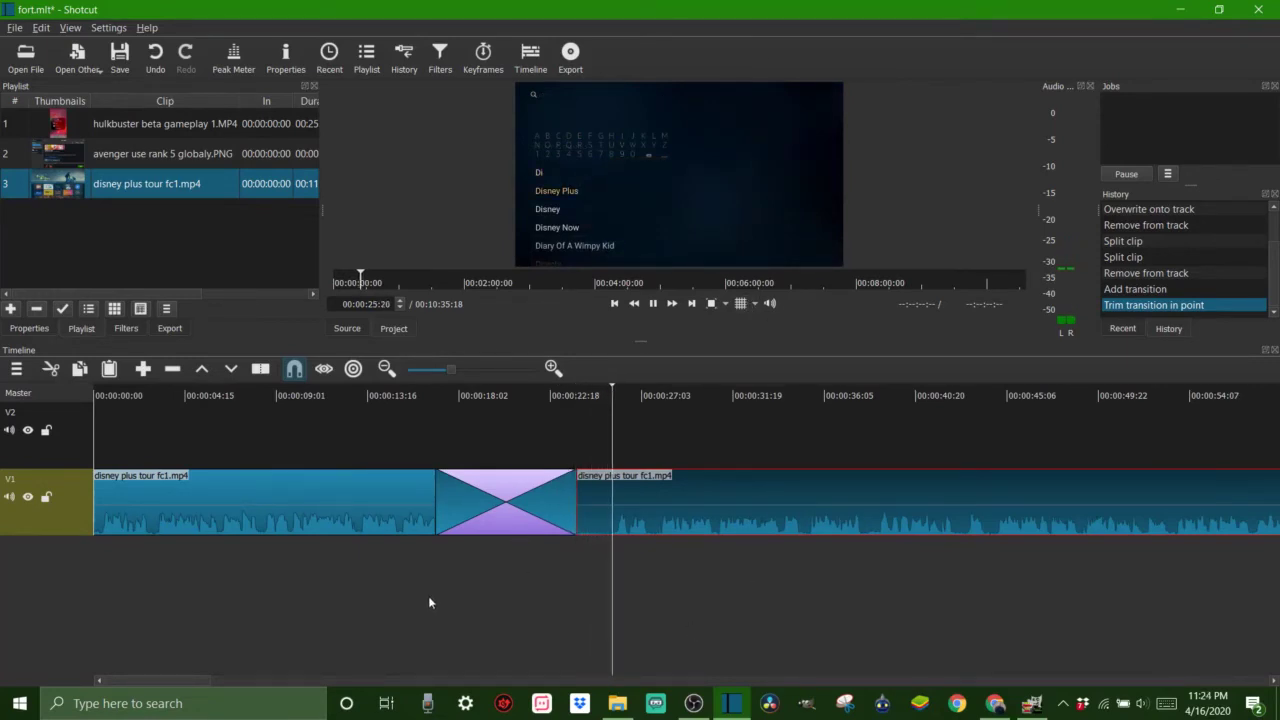
Step: Shorten the crossfade again by moving its start later, and park the playhead on it
{"action": "left_click_drag", "start_coordinate": [437, 500], "coordinate": [563, 506]}
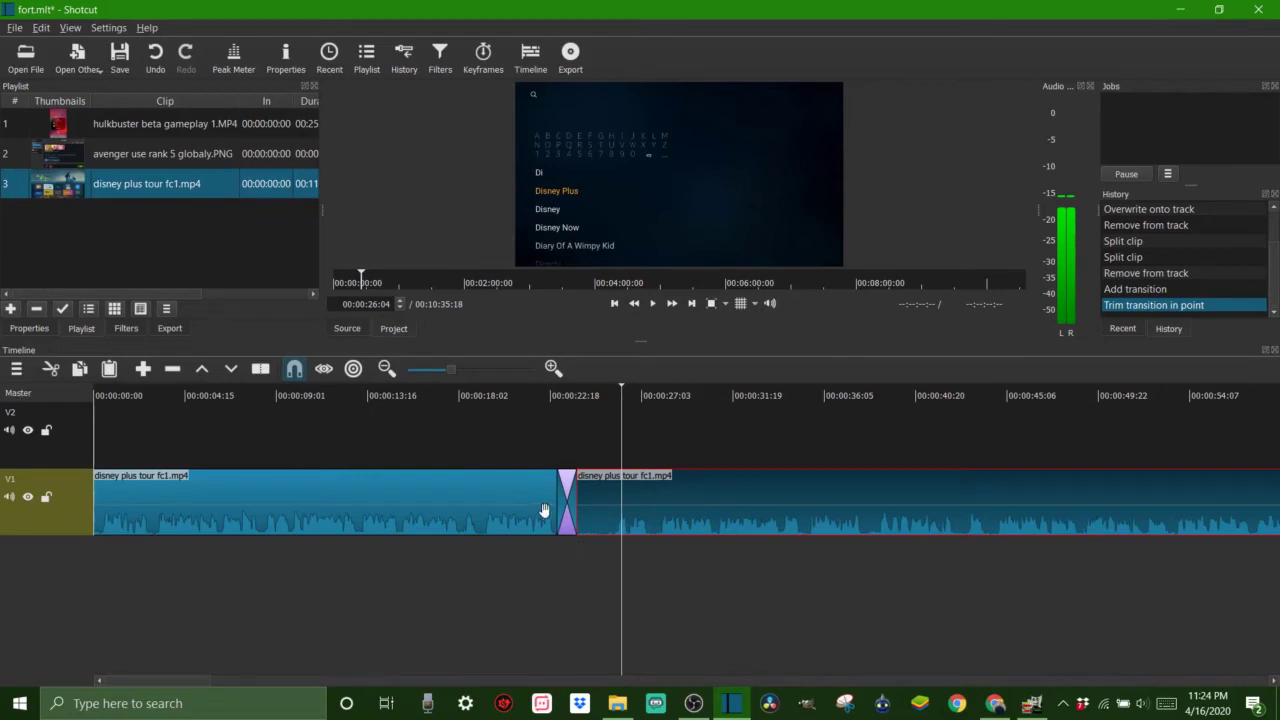
{"action": "left_click", "coordinate": [557, 502]}
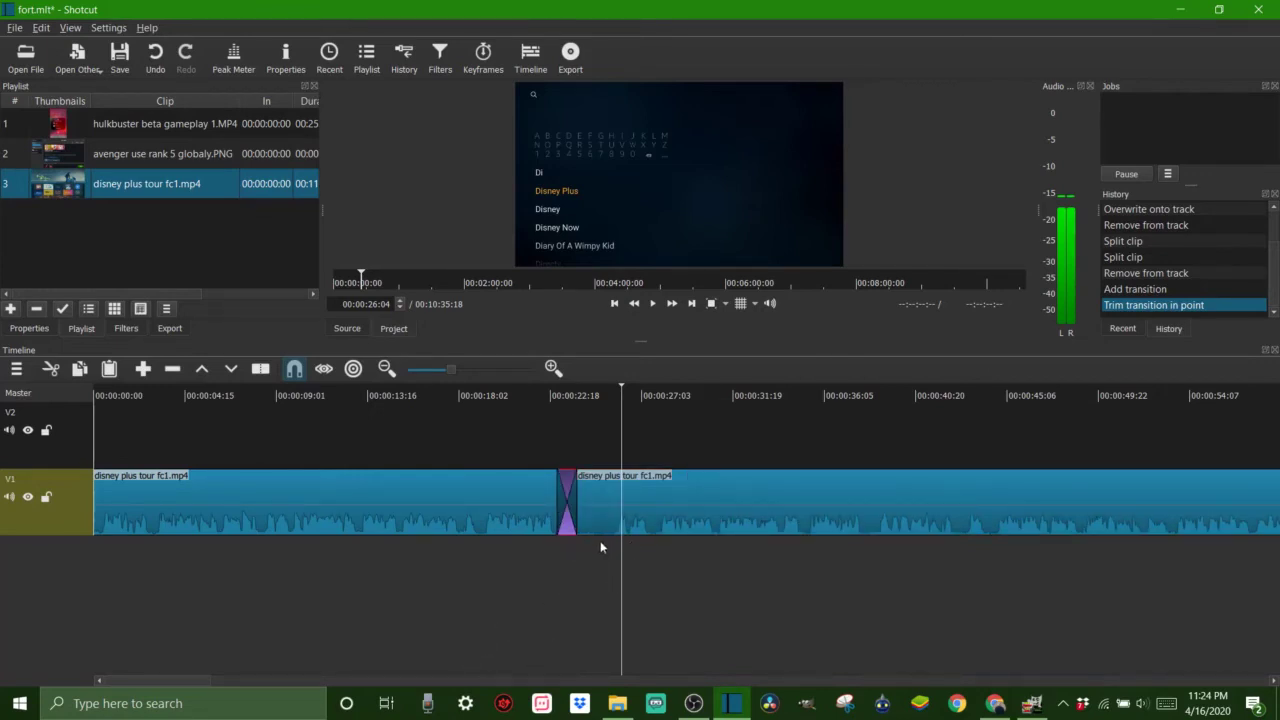
{"action": "left_click", "coordinate": [556, 578]}
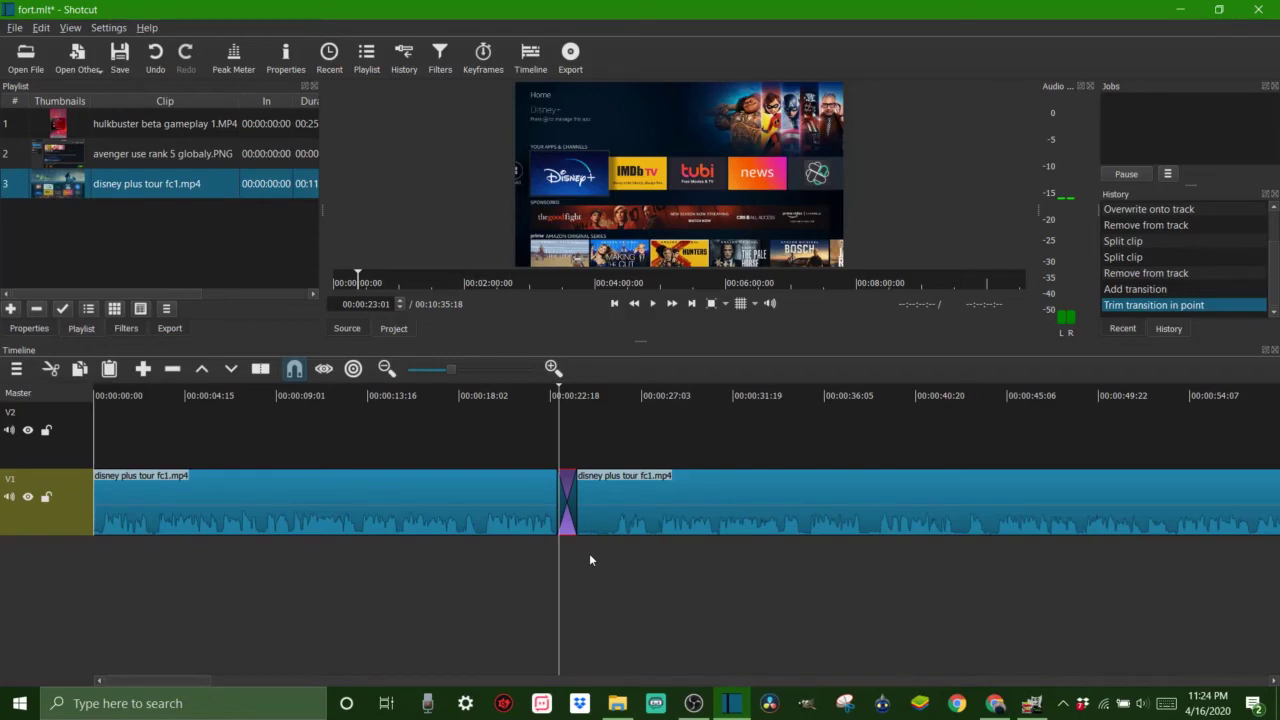
Step: Play the final trimmed crossfade once more, then bring the OBS recording window forward
{"action": "key", "text": "space"}
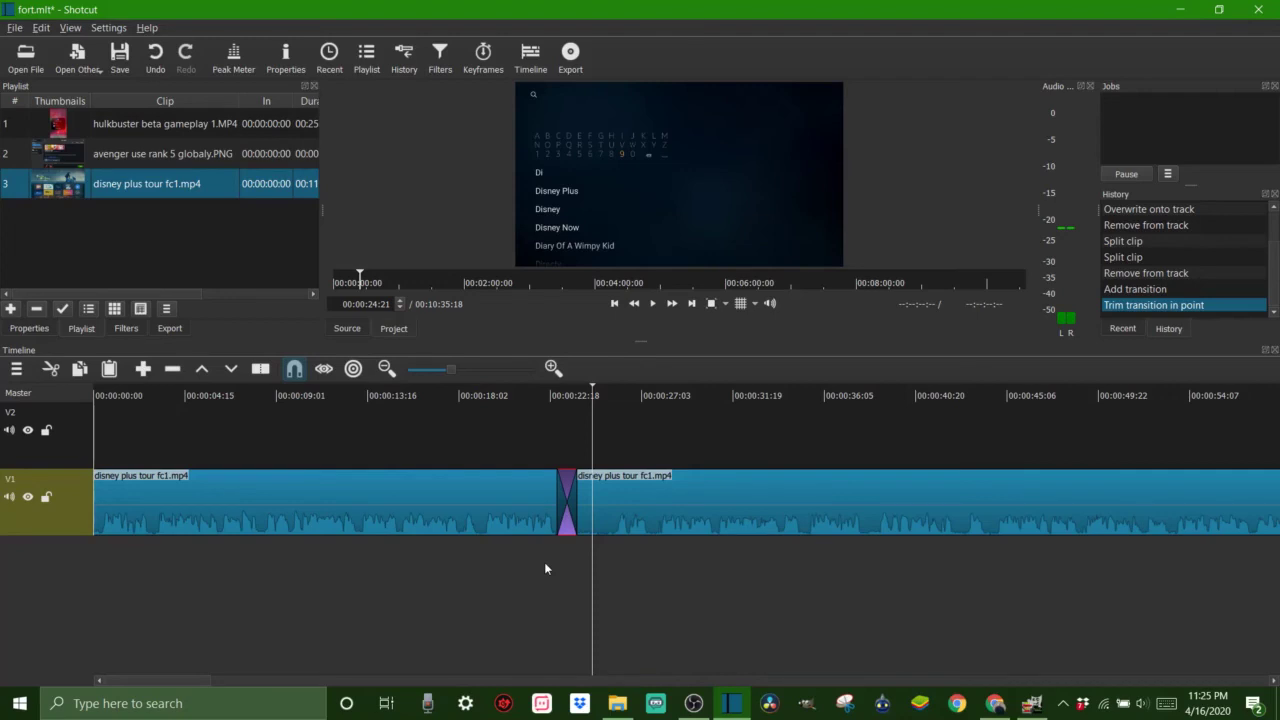
{"action": "left_click", "coordinate": [694, 704]}
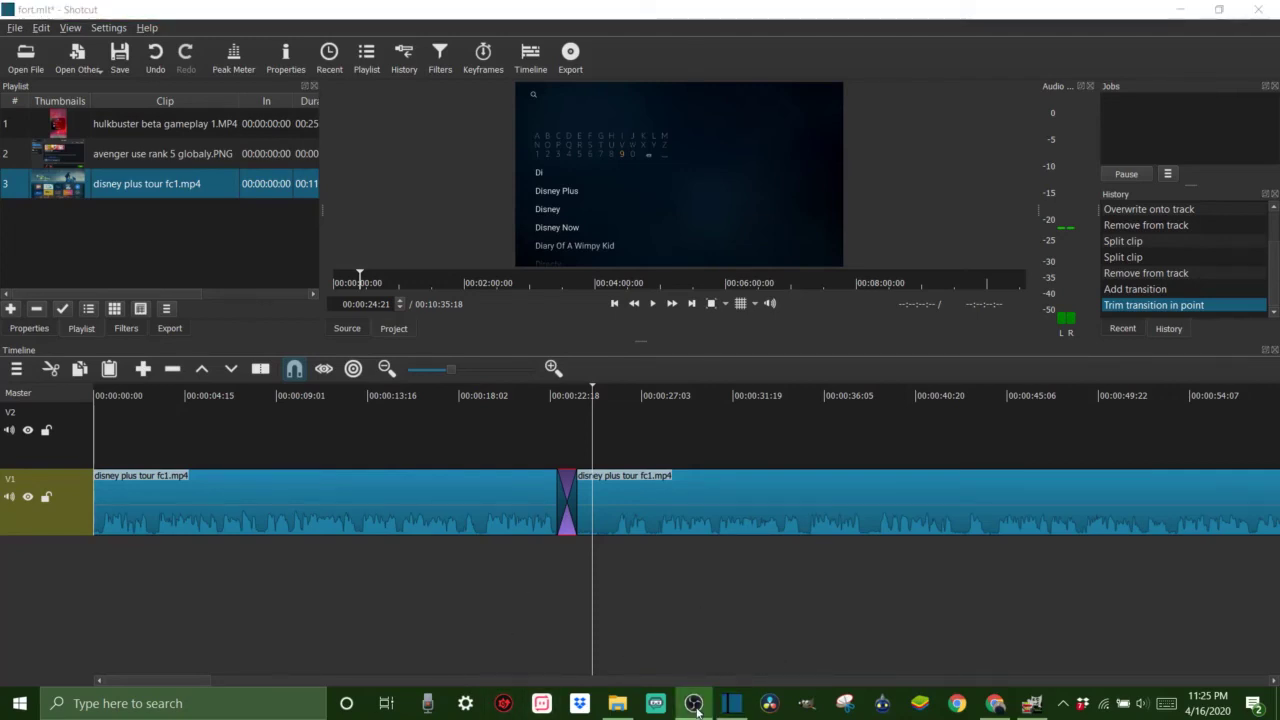